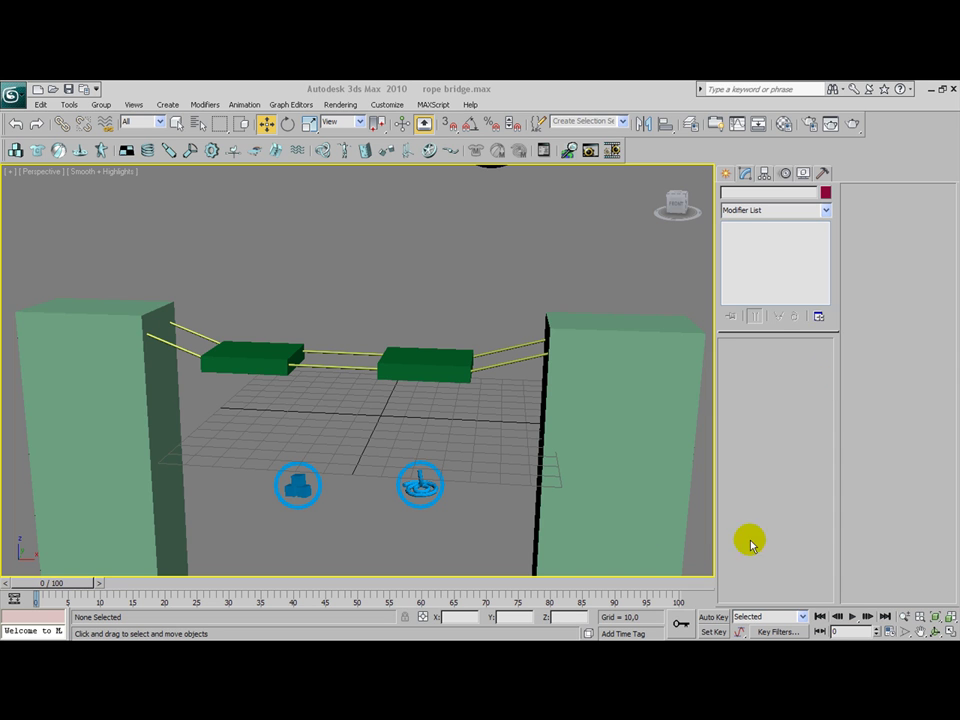
Play the finished rope-bridge simulation, then rewind the time slider to frame 0
left_click(853, 615)
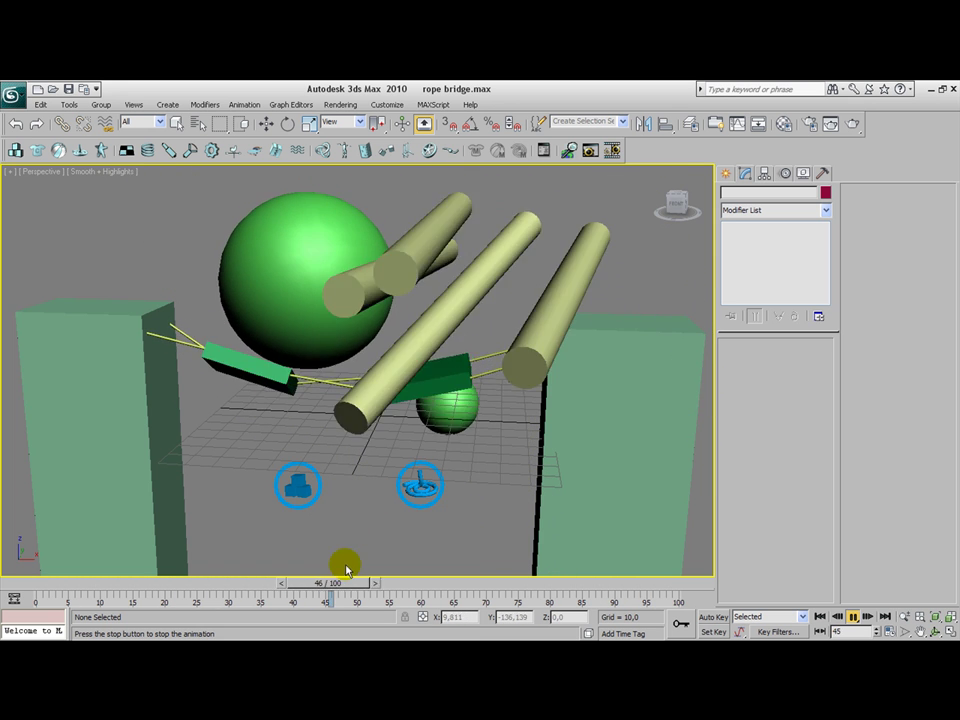
left_click_drag(345, 578, 51, 583)
Select the right pillar, then deselect everything and pan the Perspective view slightly
key("w")
left_click(663, 348)
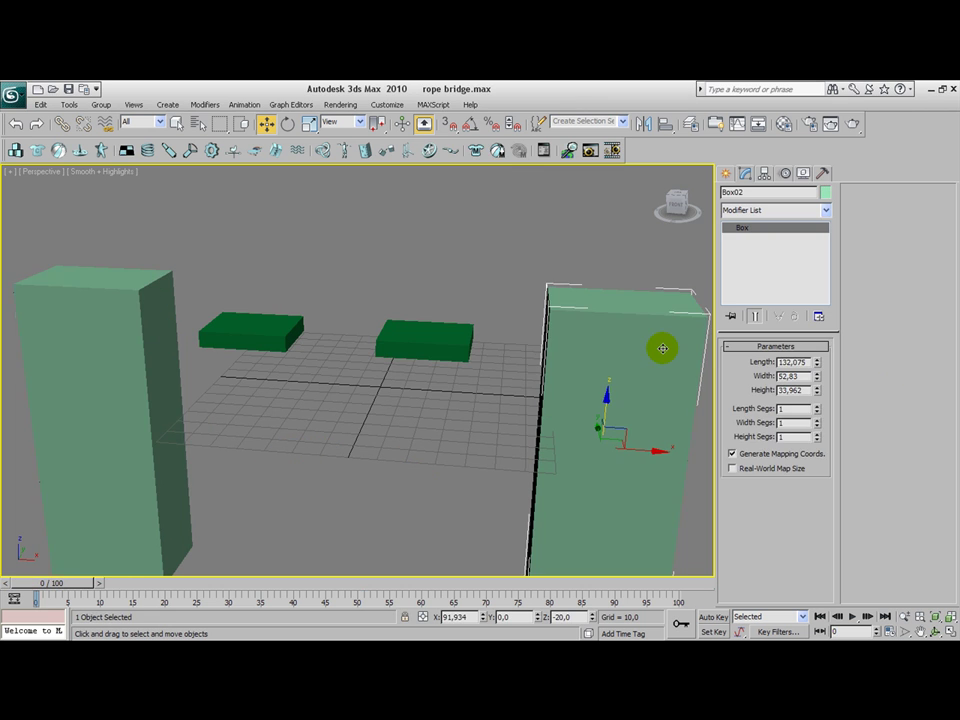
left_click(557, 250)
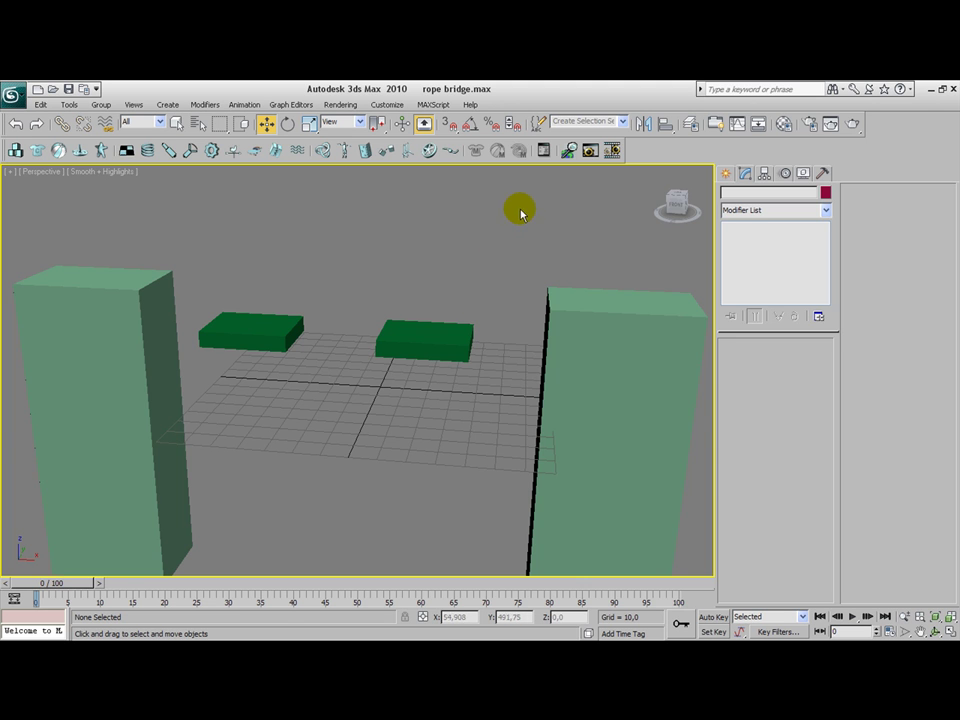
middle_click_drag(510, 225, 486, 238)
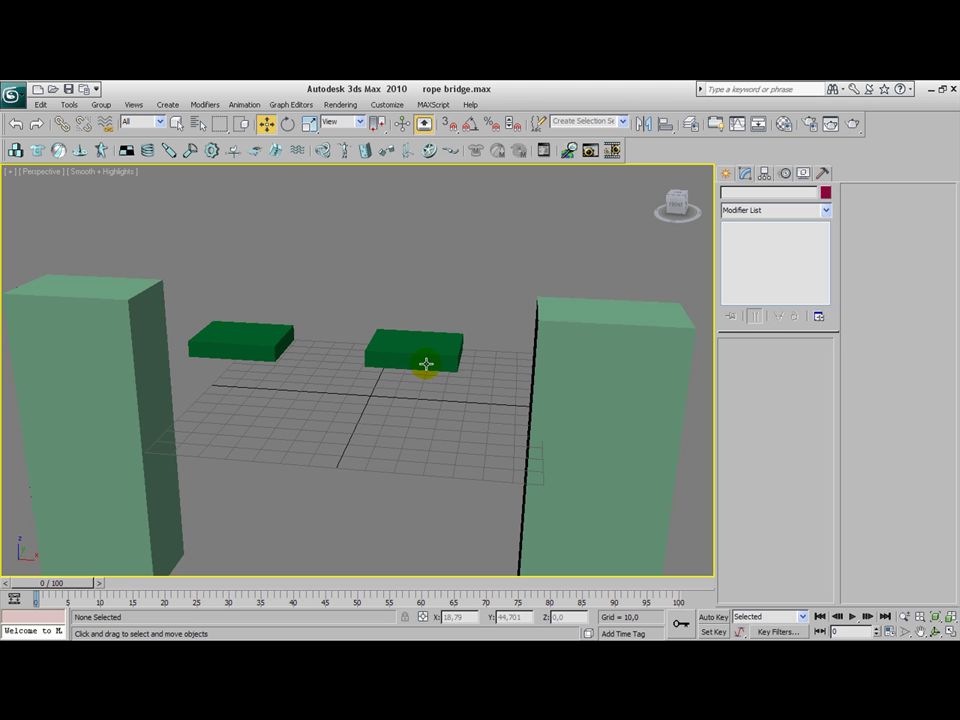
Frame the bridge in the Front view and choose the Line spline tool
key("f")
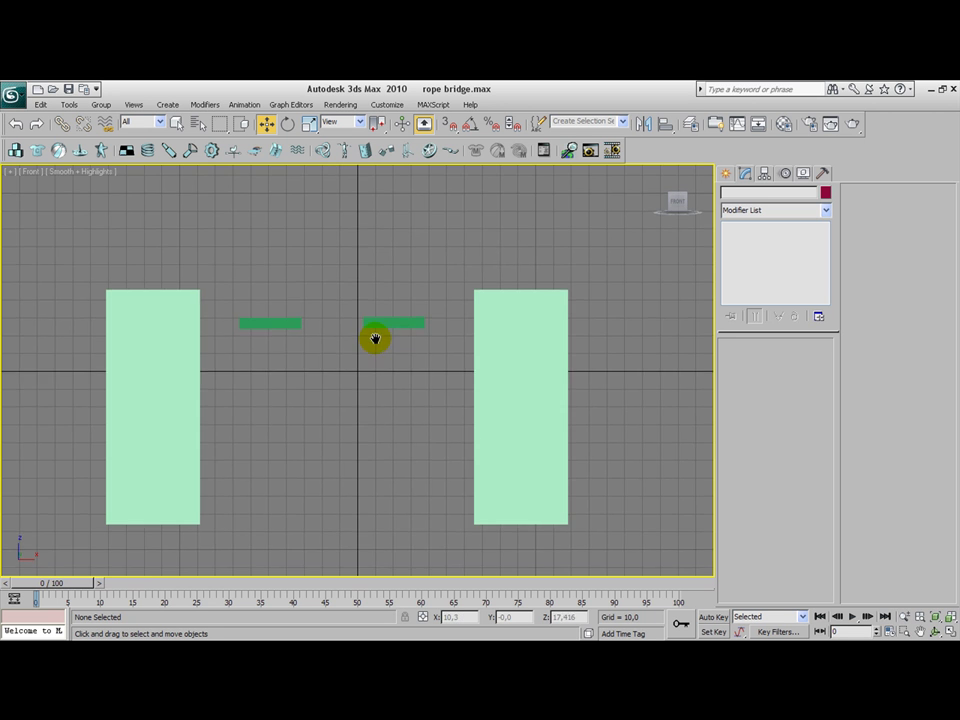
scroll(375, 347, "up", 2)
middle_click_drag(384, 392, 390, 338)
left_click(727, 175)
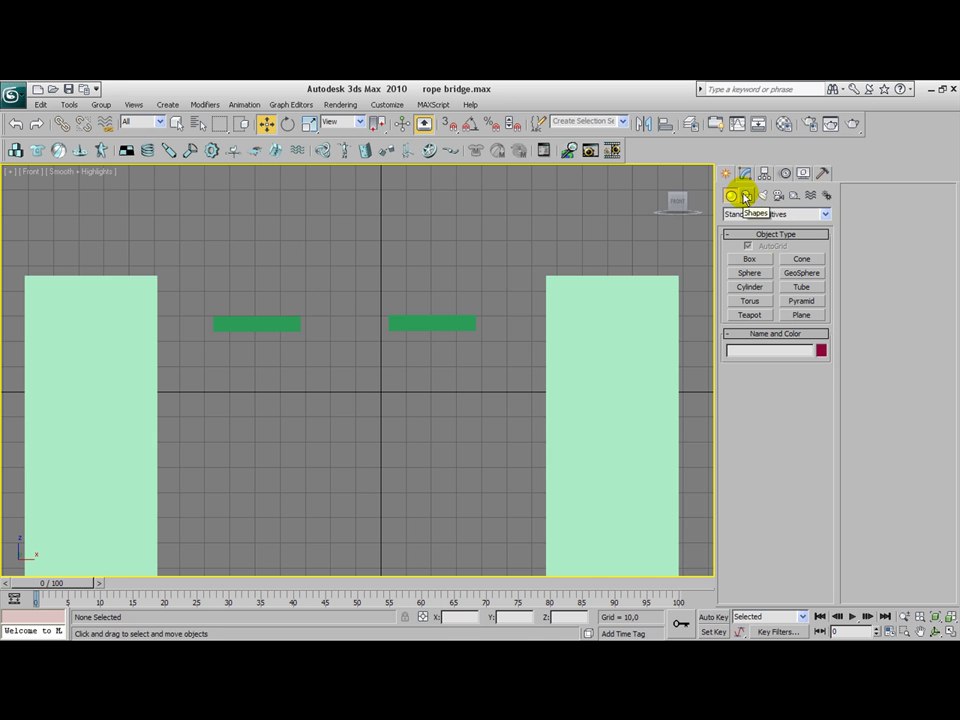
left_click(745, 195)
left_click(745, 270)
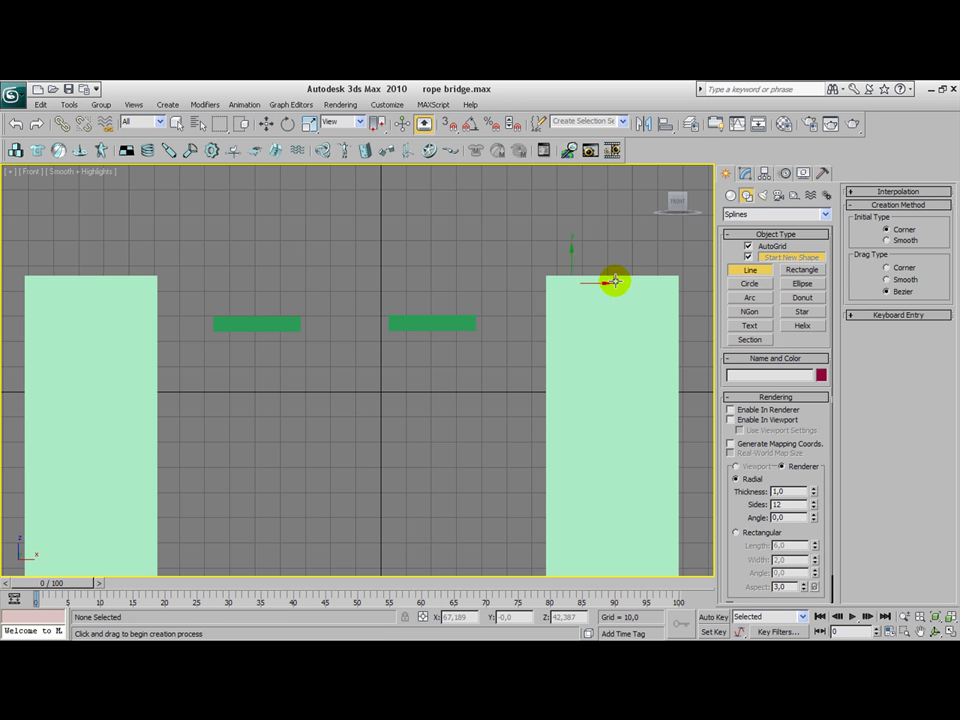
middle_click_drag(399, 287, 282, 303)
scroll(334, 253, "up", 2)
scroll(315, 300, "down", 2)
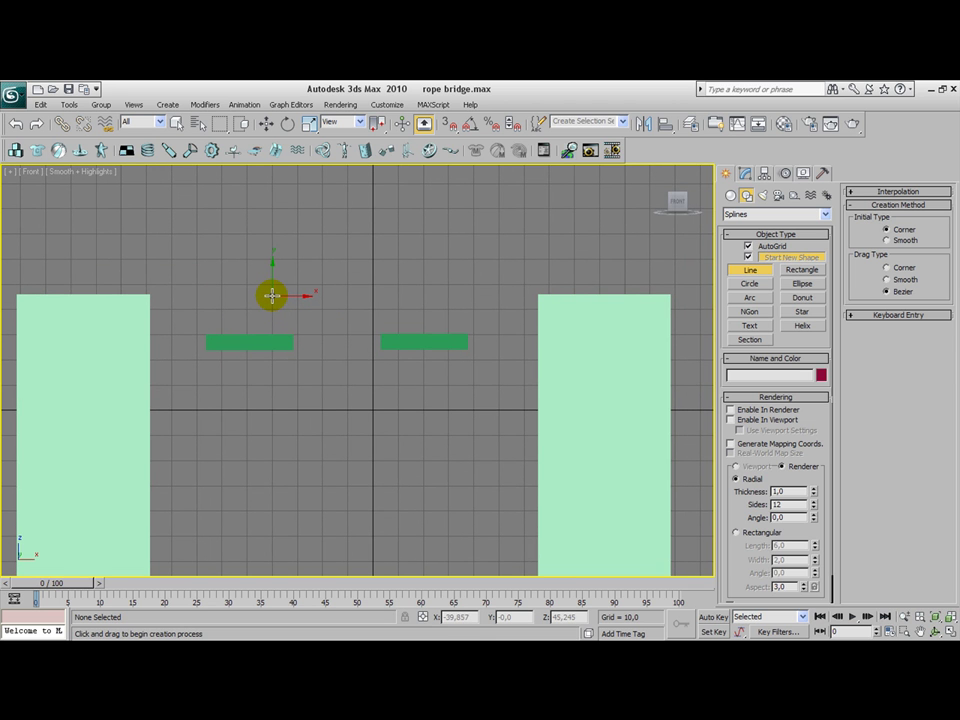
Draw a trial curved line across pillars and planks, undo it, and switch to wireframe
left_click(141, 317)
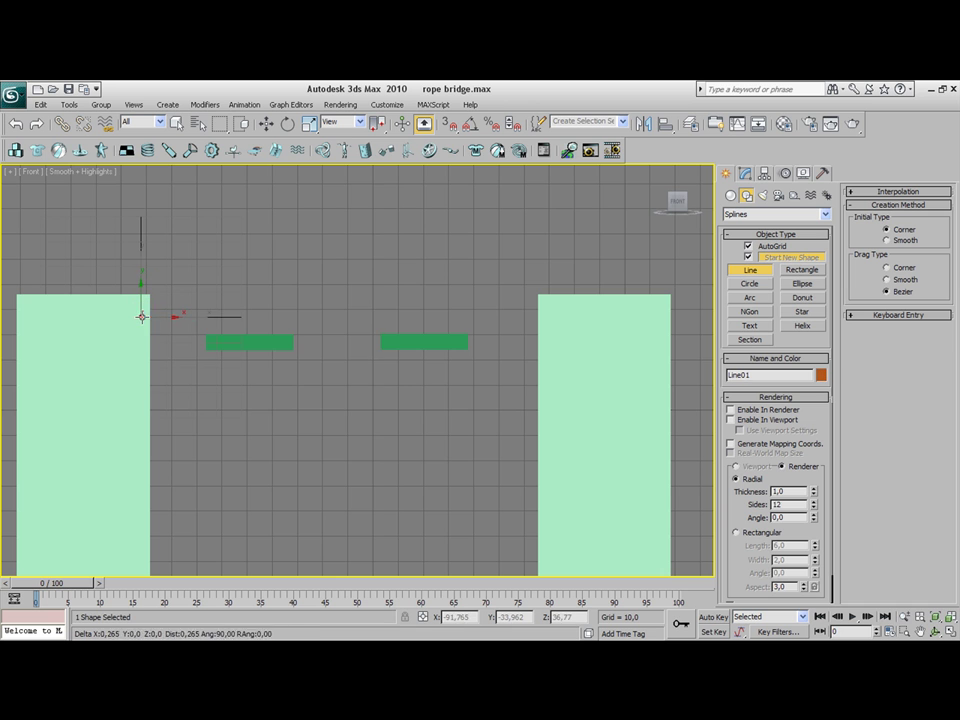
left_click_drag(212, 343, 346, 344)
left_click_drag(410, 343, 504, 340)
left_click(538, 321)
right_click(566, 347)
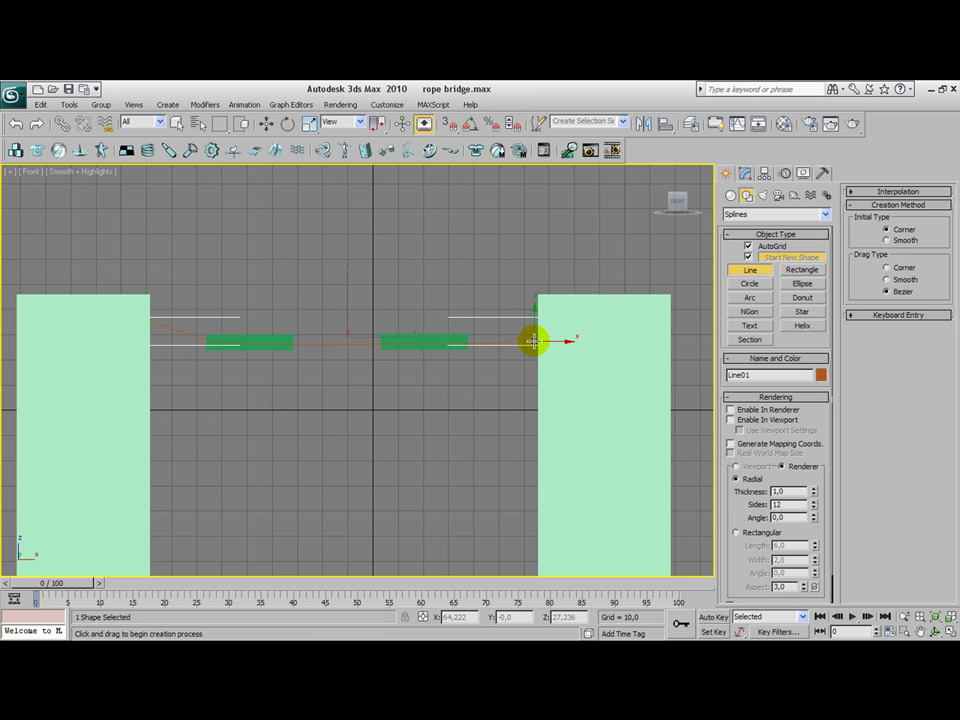
key("ctrl+z")
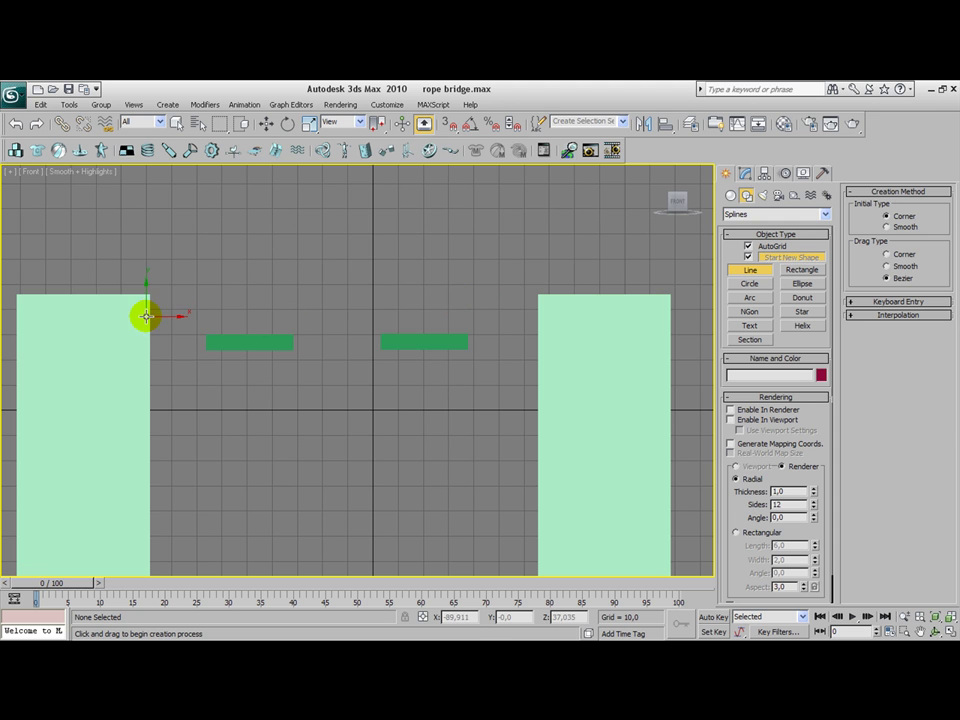
key("F3")
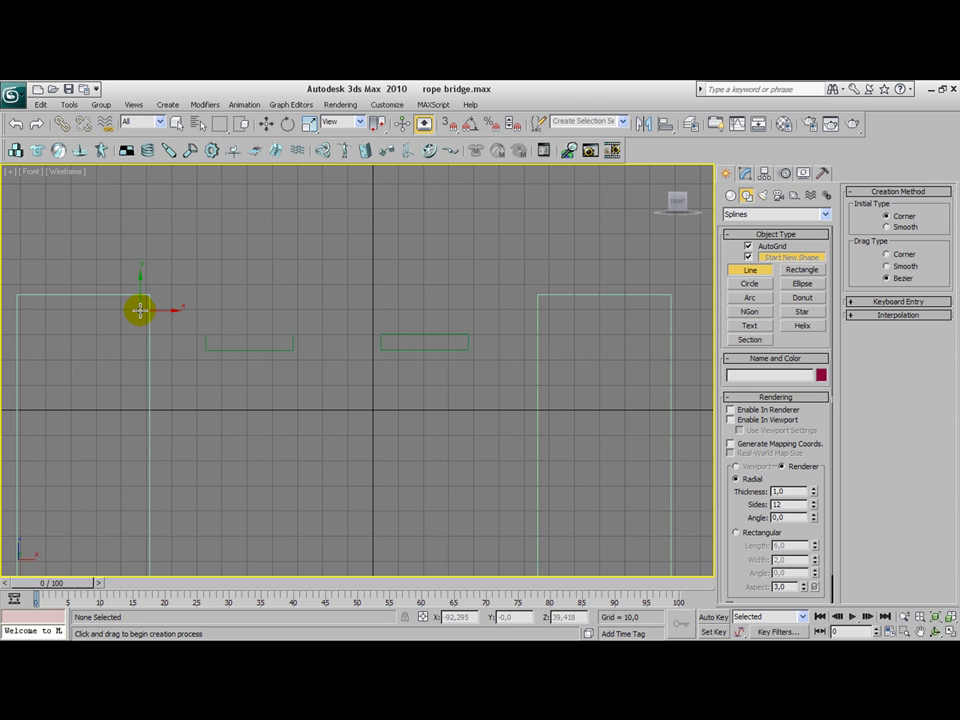
Draw Line01–Line03: left pillar to left plank, plank to plank, right plank to right pillar
left_click(137, 308)
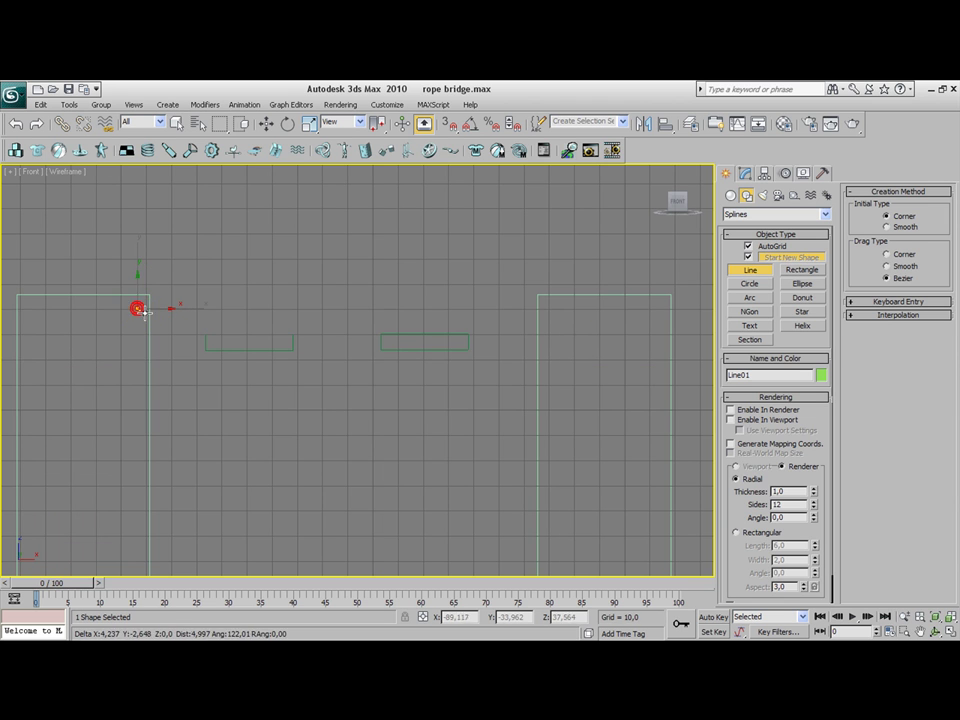
left_click(212, 340)
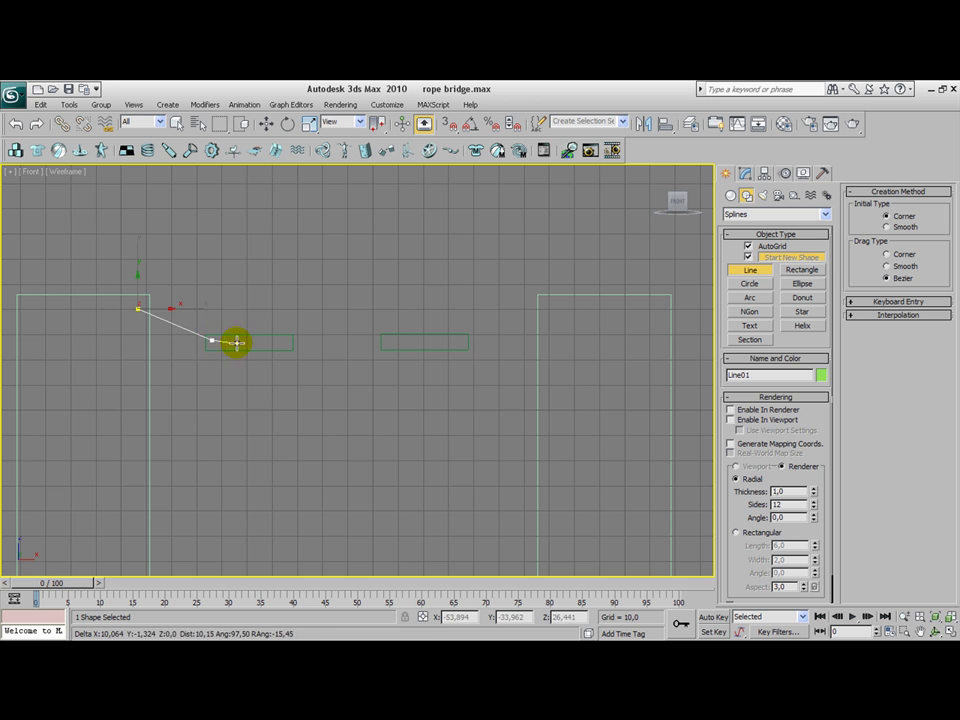
right_click(240, 339)
left_click(279, 339)
left_click(384, 339)
right_click(412, 342)
middle_click_drag(410, 344, 381, 358)
left_click(381, 360)
left_click(477, 324)
right_click(476, 357)
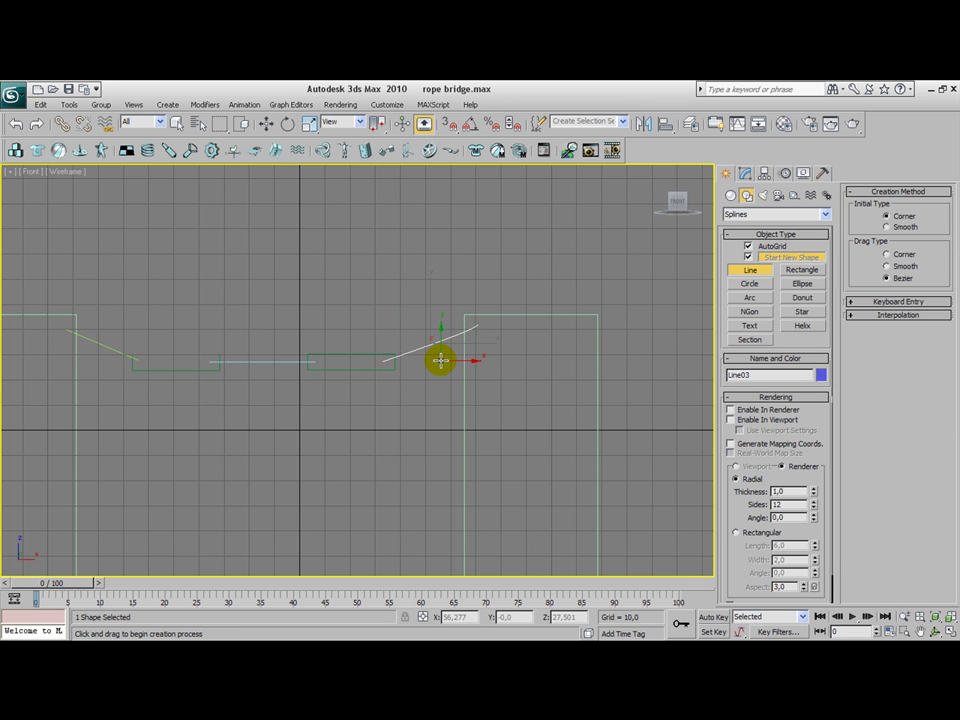
key("F3")
mouse_move(396, 422)
middle_mouse_down("alt")
mouse_move(388, 458)
mouse_move(321, 454)
middle_mouse_up("alt")
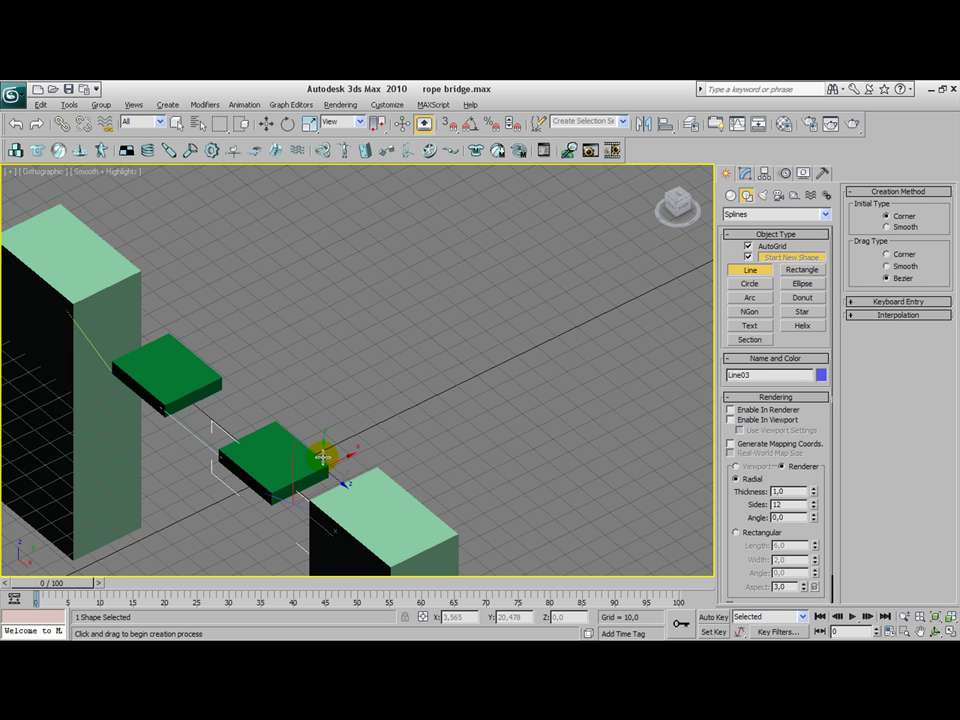
Shift-drag clone the three rope lines as copies
left_click(264, 123)
left_click(94, 360, "ctrl")
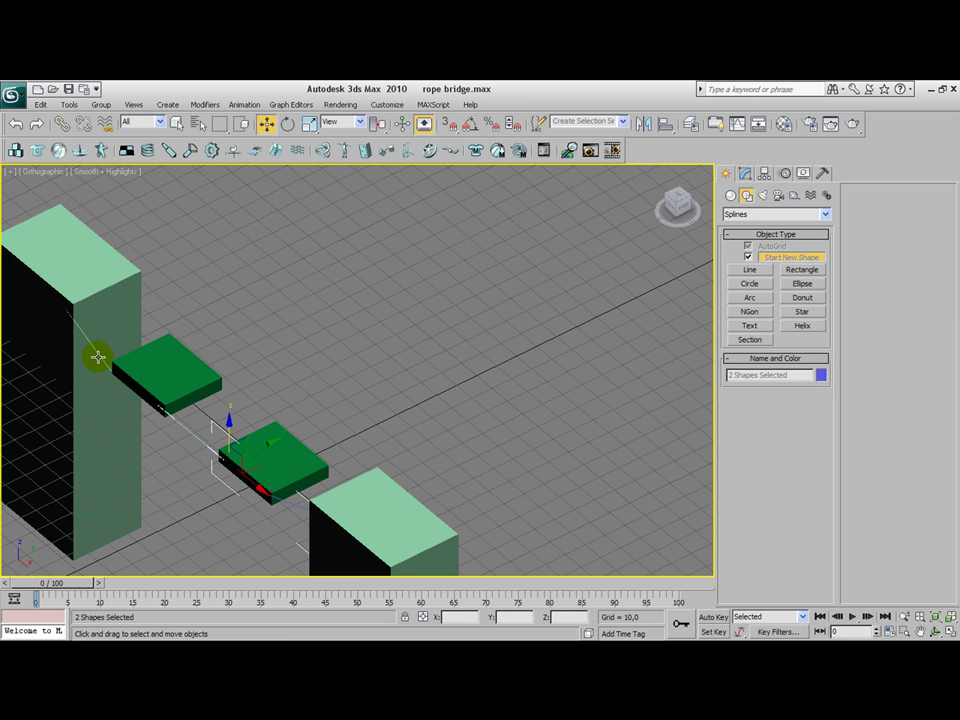
left_click(100, 357, "ctrl")
mouse_move(215, 441)
left_mouse_down()
mouse_move(214, 401)
mouse_move(273, 388)
left_mouse_up()
left_click(481, 423)
Move the three copied ropes to the planks' far edge and reframe the Front view
left_click(287, 505)
left_click(188, 432, "ctrl")
left_click(102, 361, "ctrl")
left_click_drag(208, 407, 215, 401)
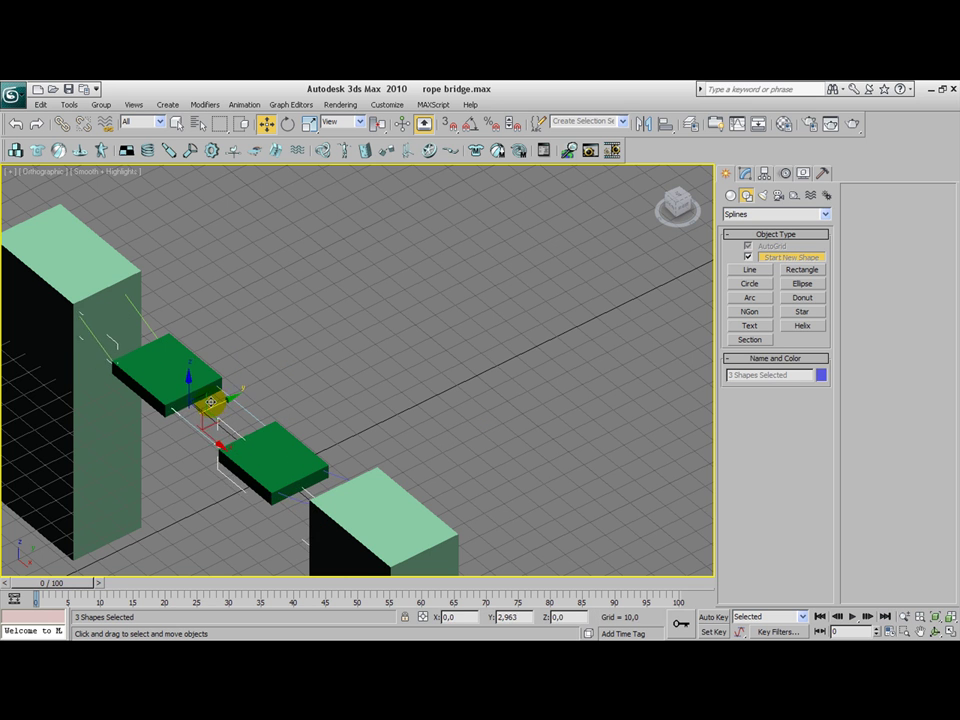
left_click(311, 327)
middle_click_drag(320, 377, 376, 362, "alt")
scroll(364, 339, "up", 3)
scroll(364, 339, "down", 3)
key("f")
scroll(355, 344, "up", 2)
middle_click_drag(355, 344, 375, 377)
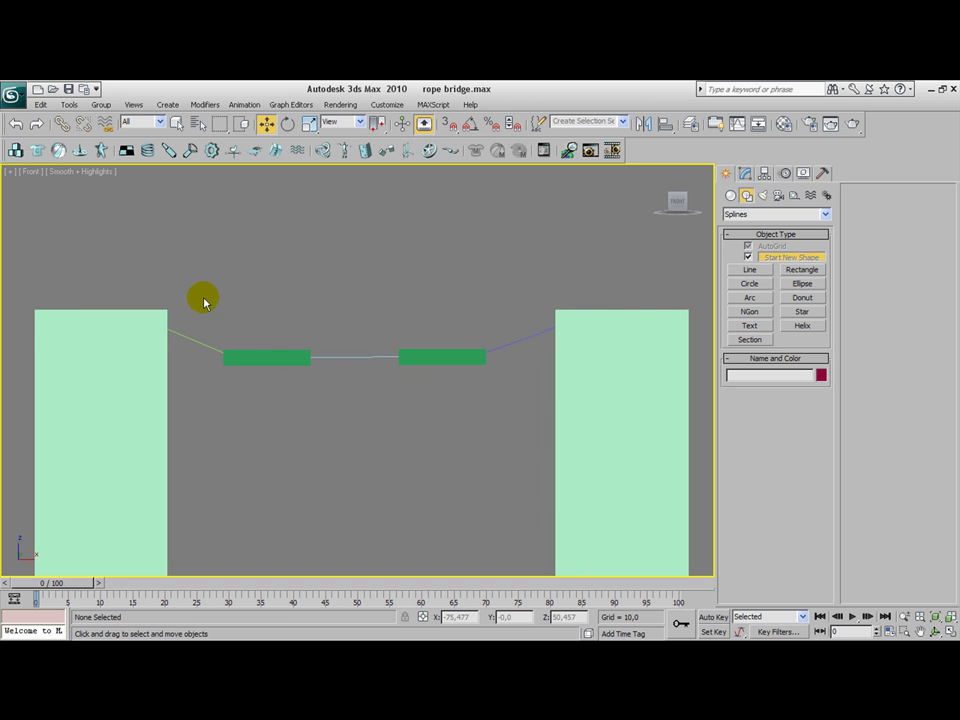
middle_click_drag(199, 300, 195, 251)
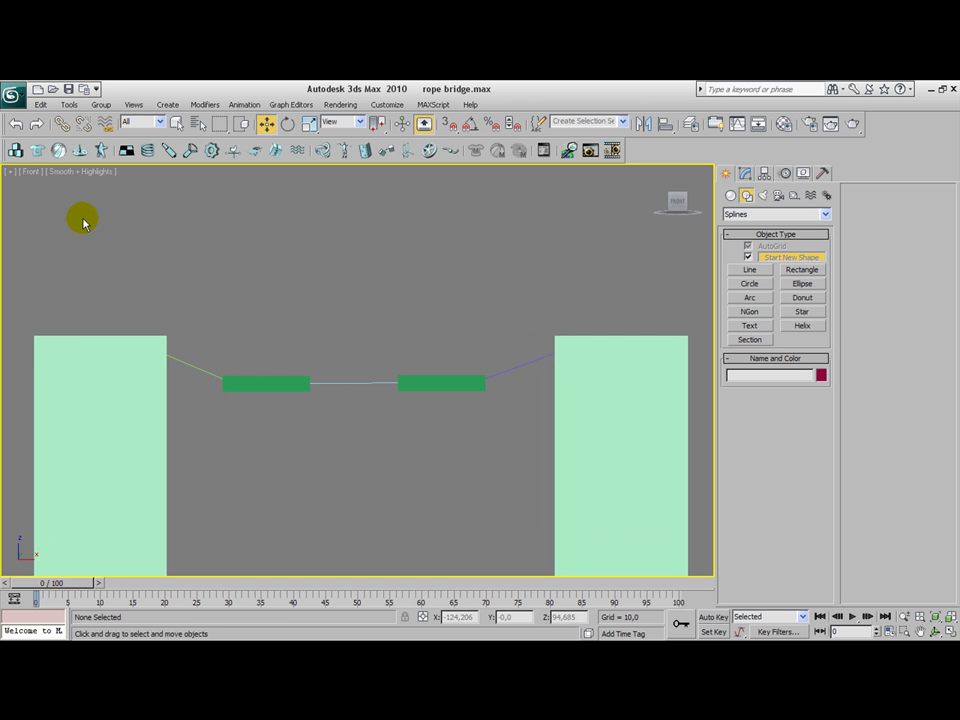
Place RBCollection01 above the left pillar and add Box01 through Box04 as rigid bodies
left_click(15, 150)
left_click(192, 272)
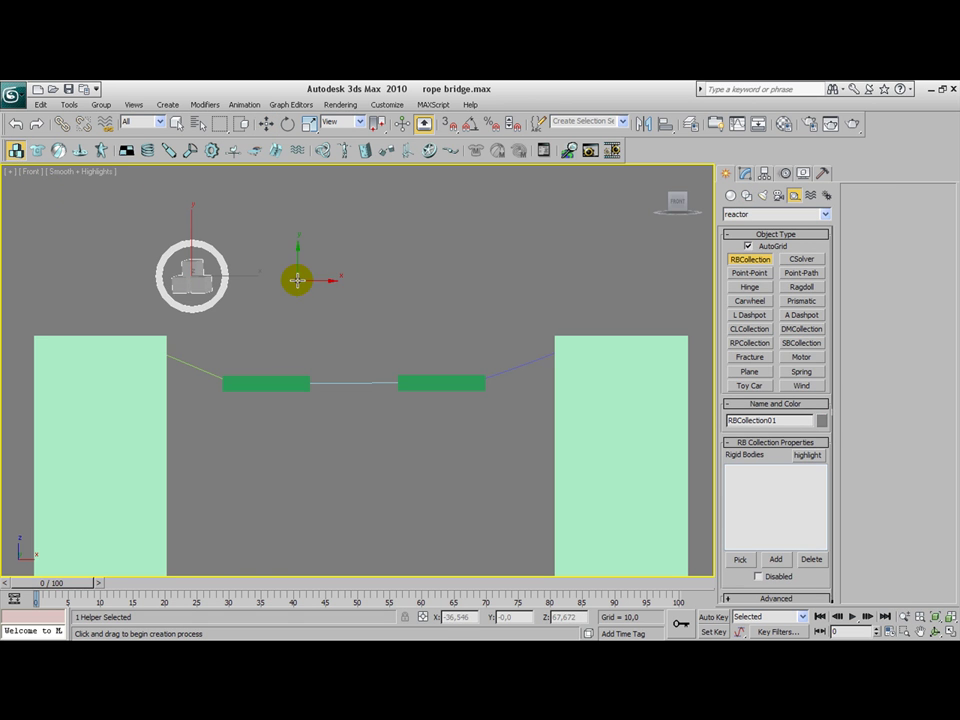
middle_click_drag(296, 279, 281, 254)
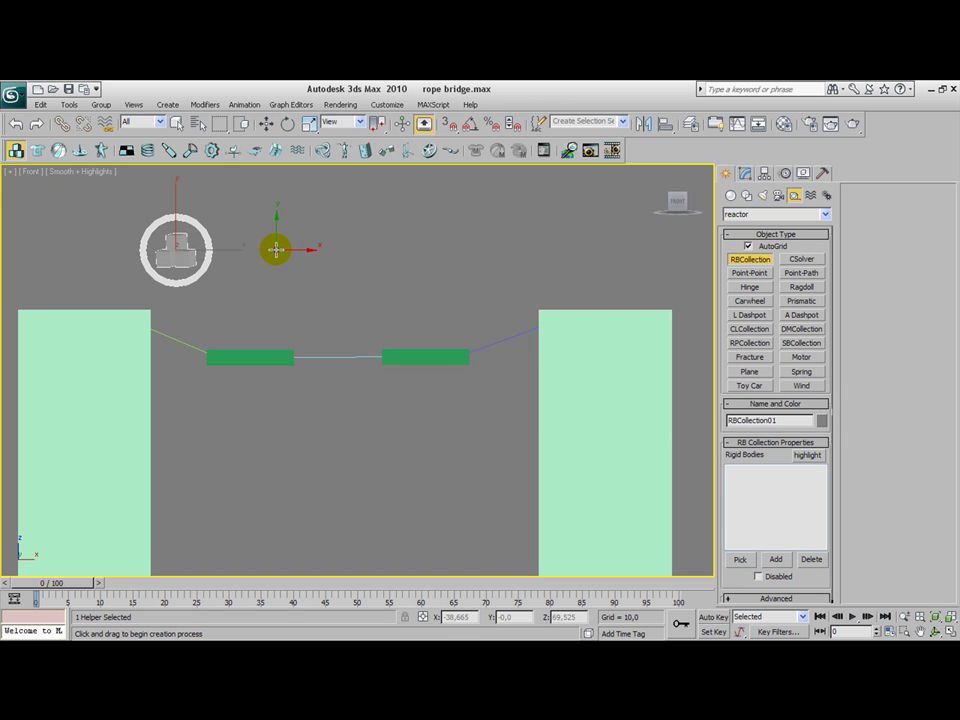
left_click(745, 174)
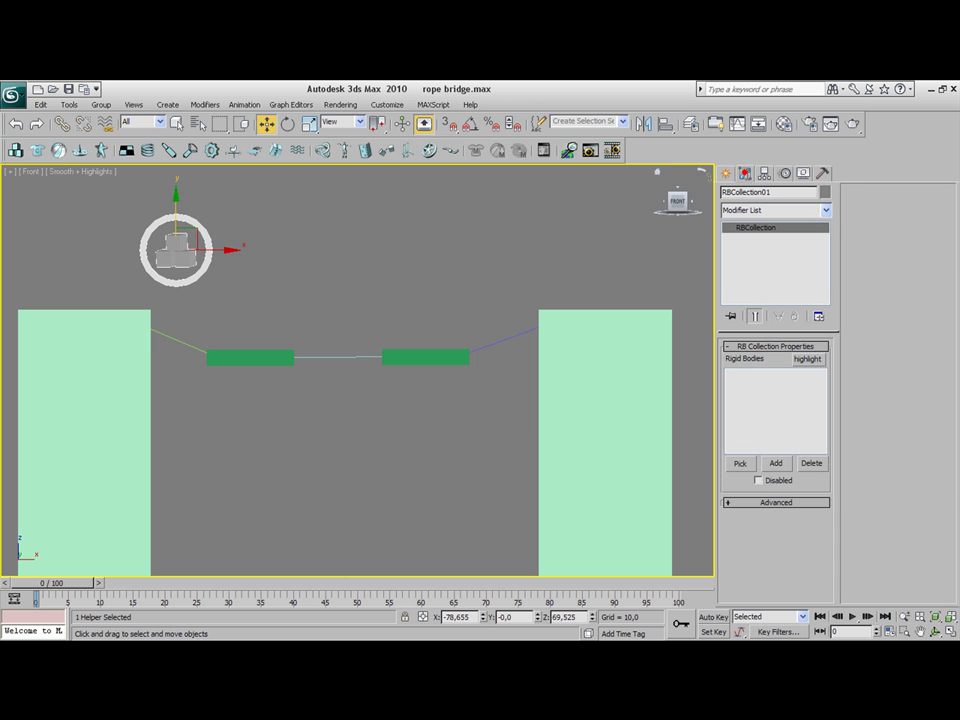
left_click(776, 463)
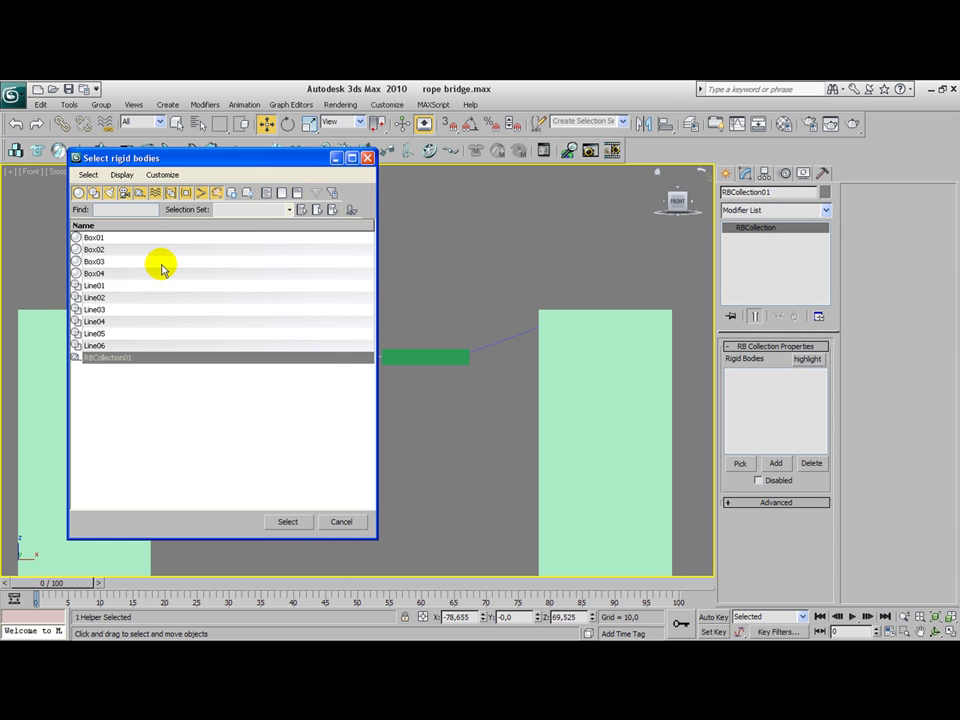
left_click(127, 239)
left_click(116, 273, "shift")
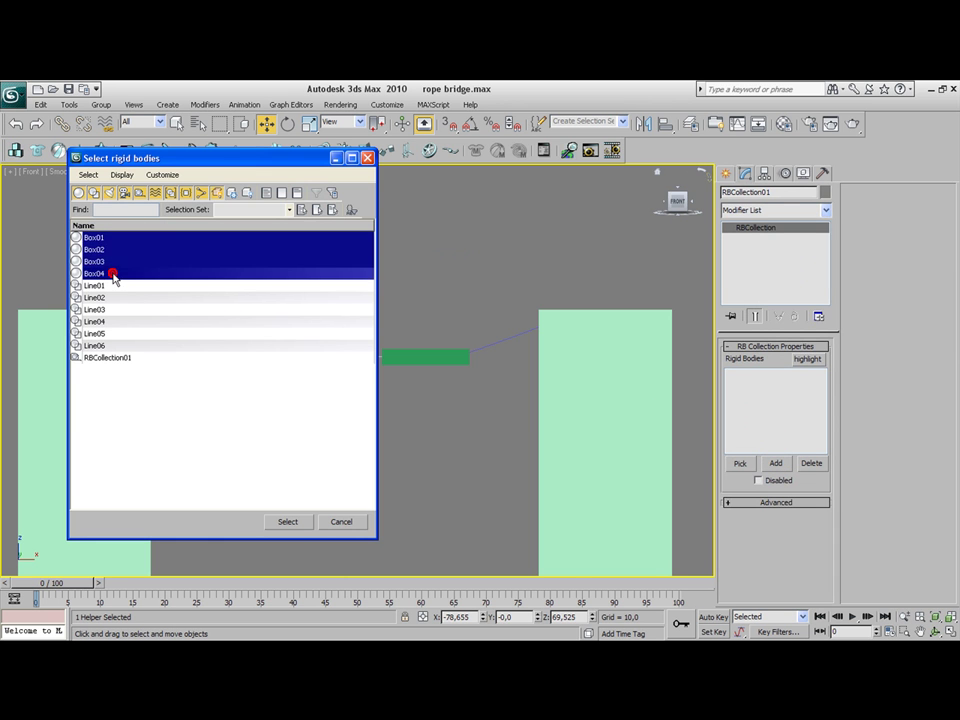
left_click(286, 522)
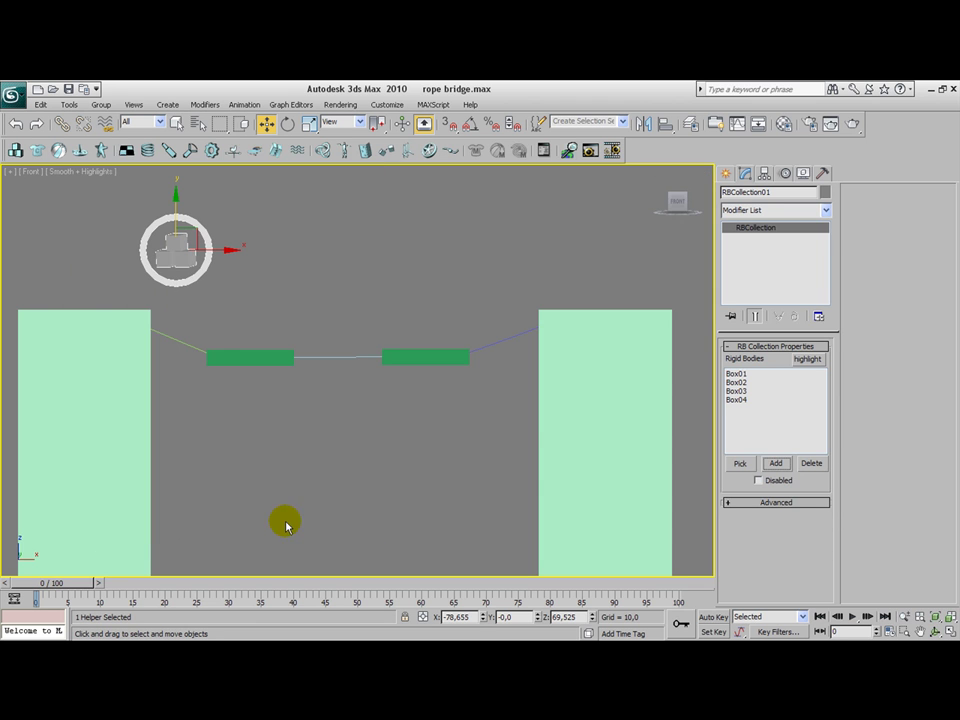
Switch to Perspective and marquee-select all six rope lines
left_click(397, 446)
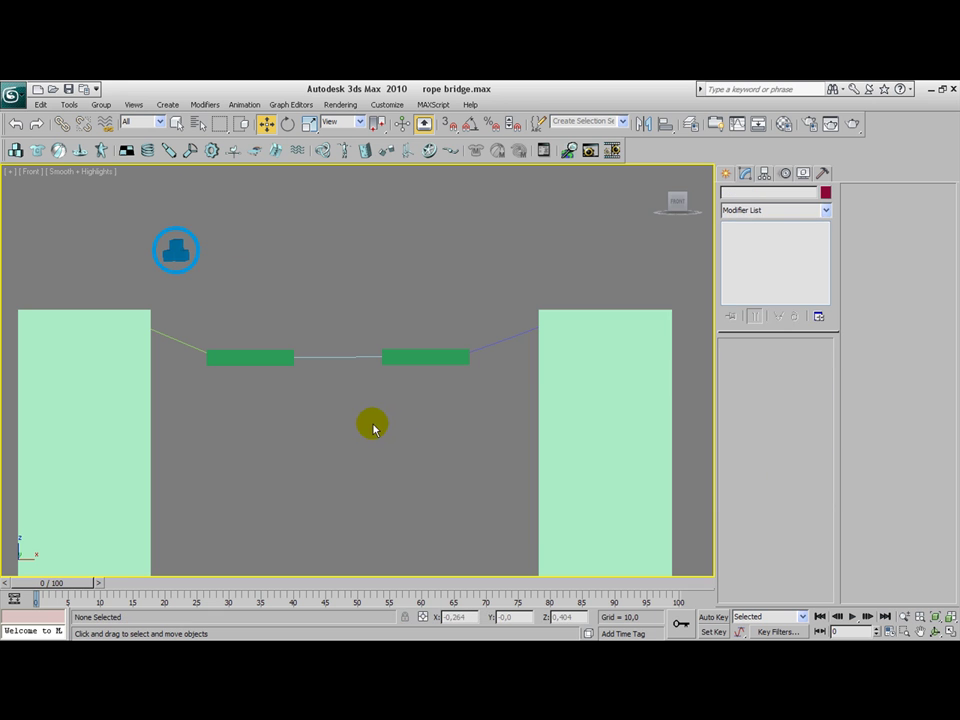
key("p")
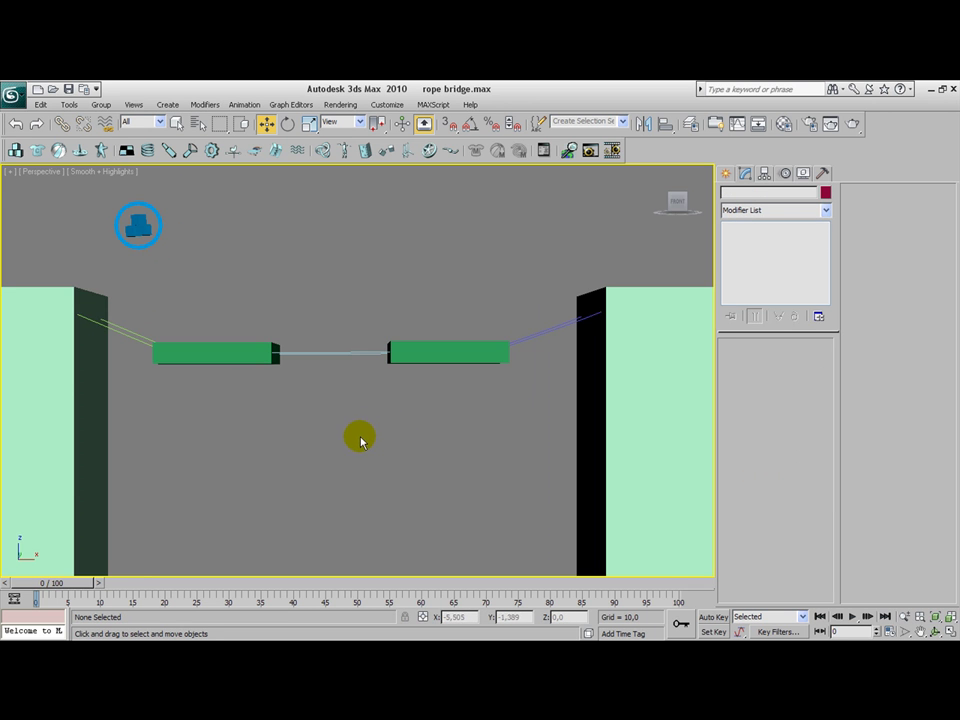
middle_click_drag(362, 439, 497, 327, "alt")
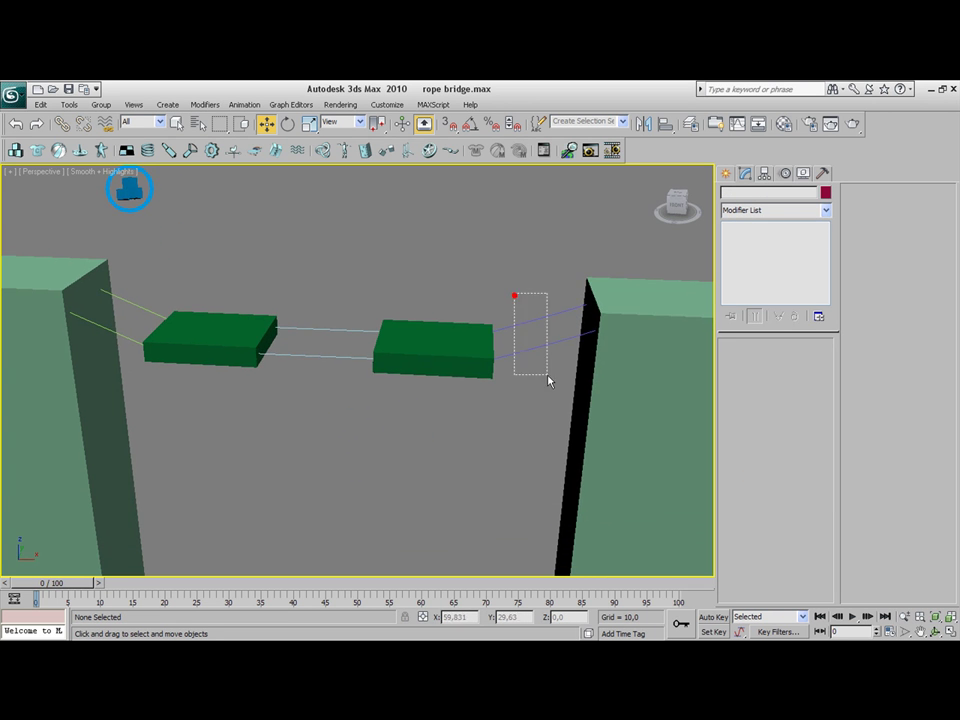
left_click_drag(514, 295, 551, 384)
left_click_drag(334, 284, 318, 390, "ctrl")
left_click_drag(155, 292, 113, 342, "ctrl")
left_click(176, 281, "alt")
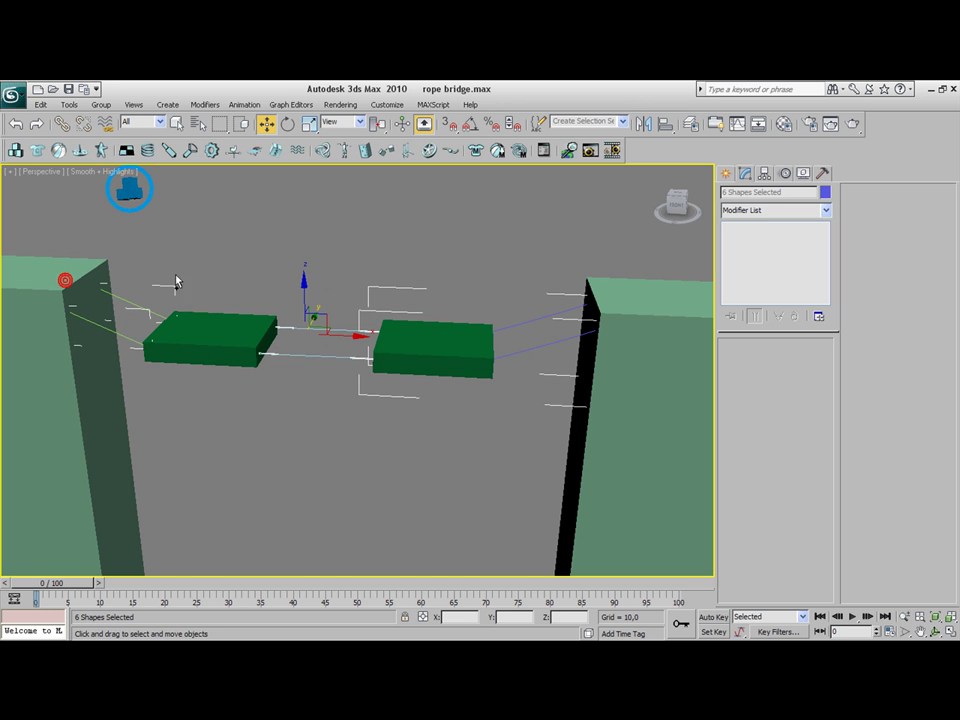
Apply the reactor Rope modifier, check the middle ropes' Constraint settings, then deselect
left_click(518, 153)
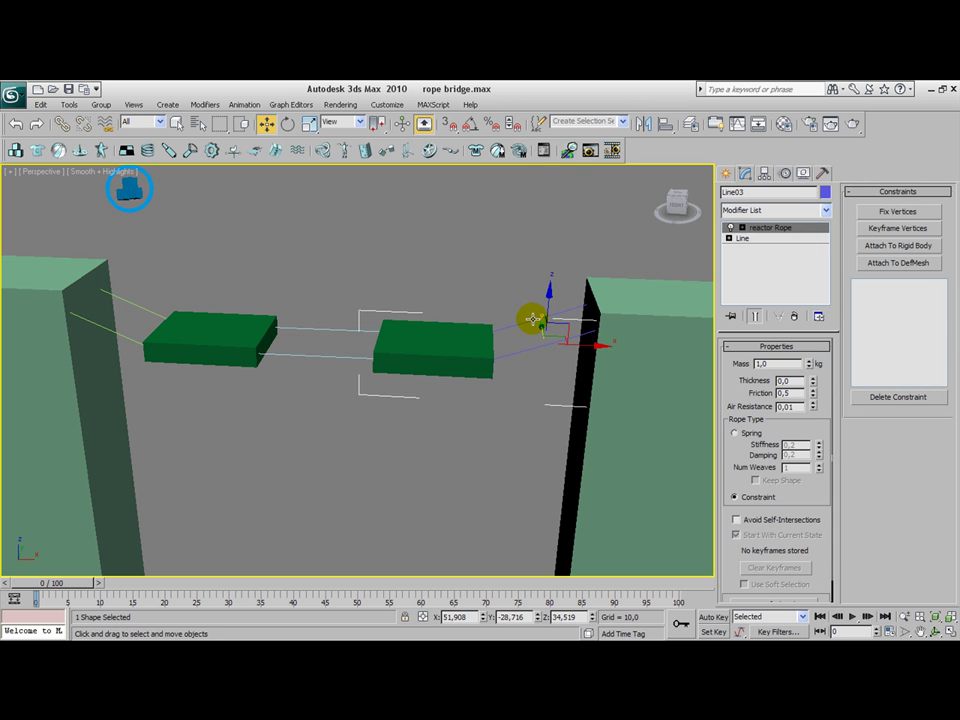
left_click(327, 327)
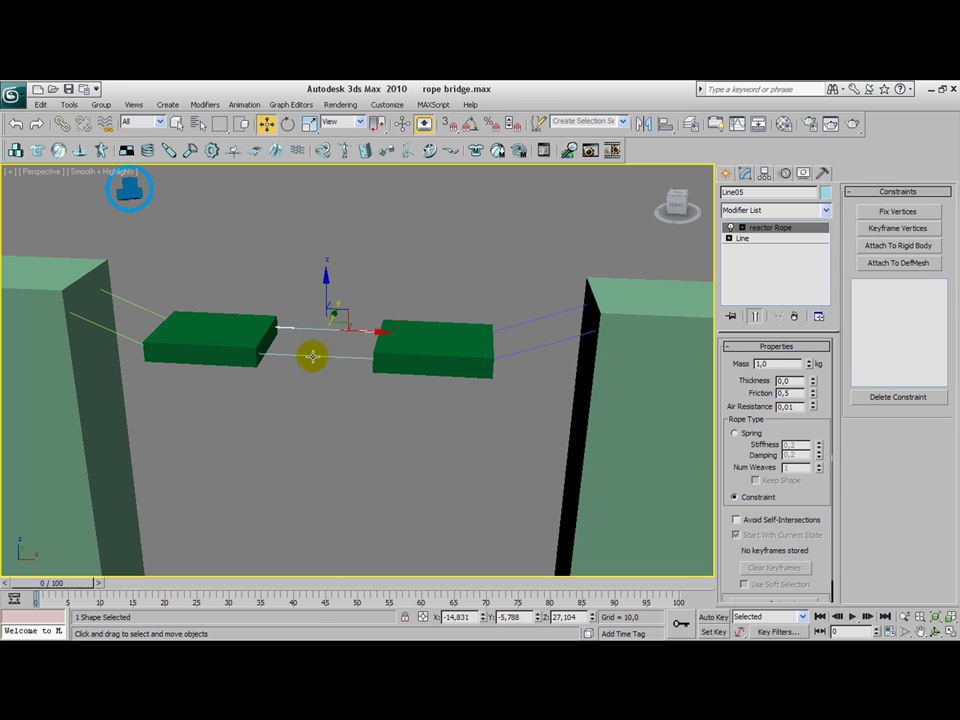
left_click(316, 357)
left_click(270, 262)
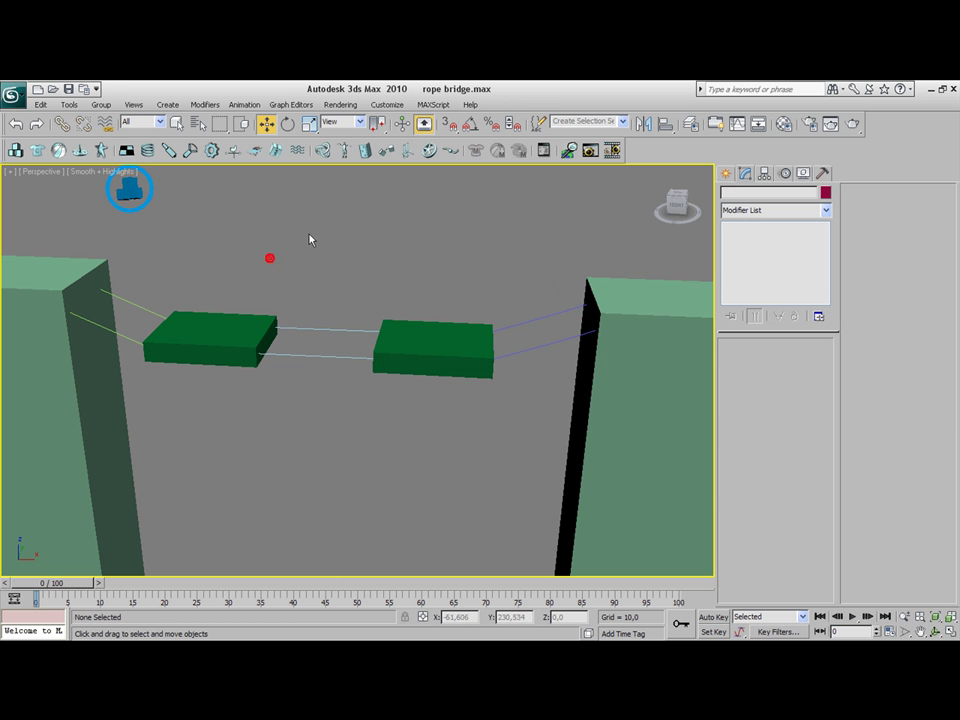
Create RPCollection01 and add Line01 through Line06 as its ropes
left_click(81, 151)
left_click(261, 208)
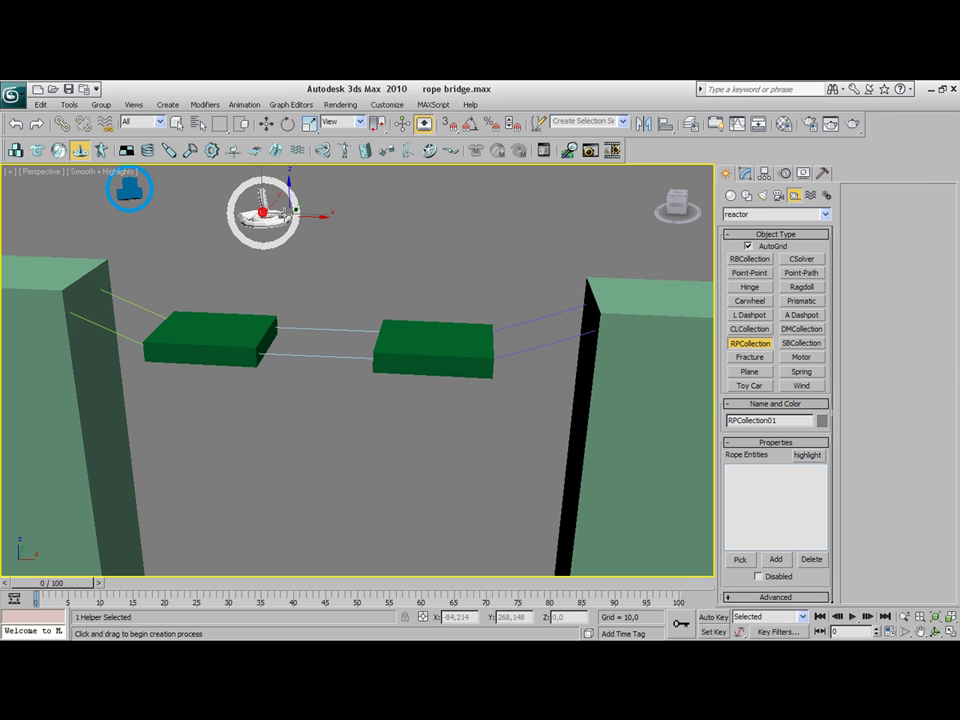
left_click(781, 562)
left_click(105, 238)
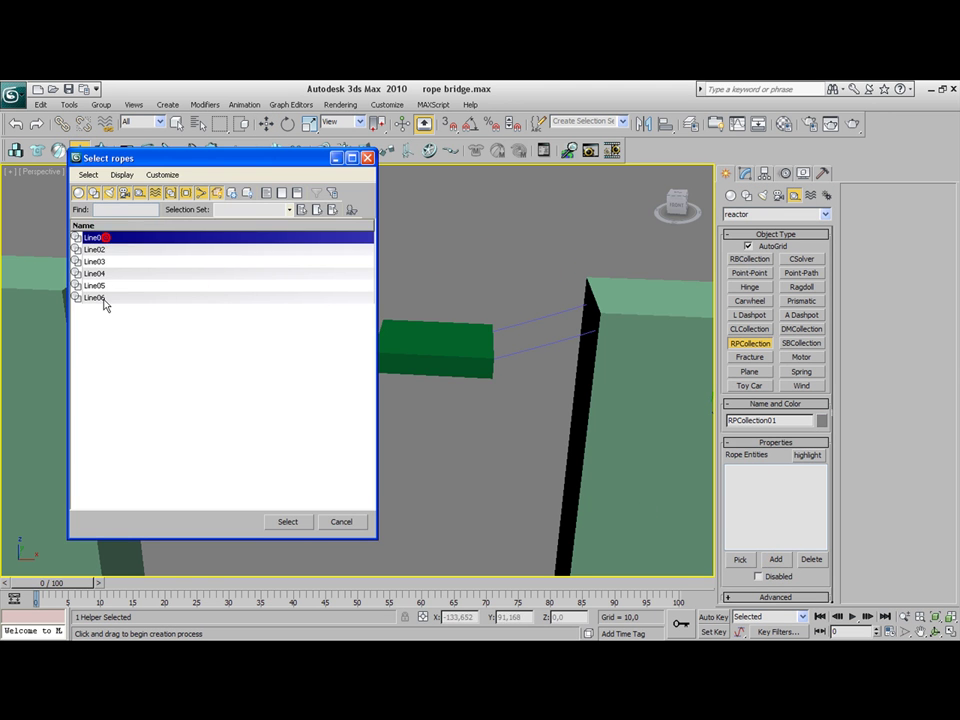
left_click(97, 298, "shift")
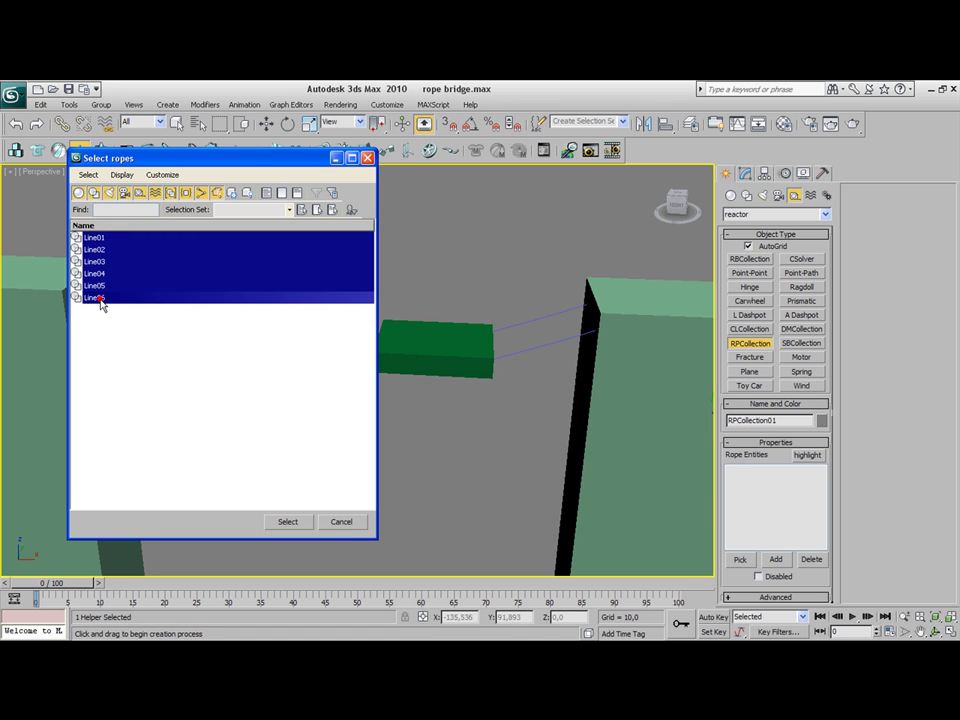
left_click(300, 522)
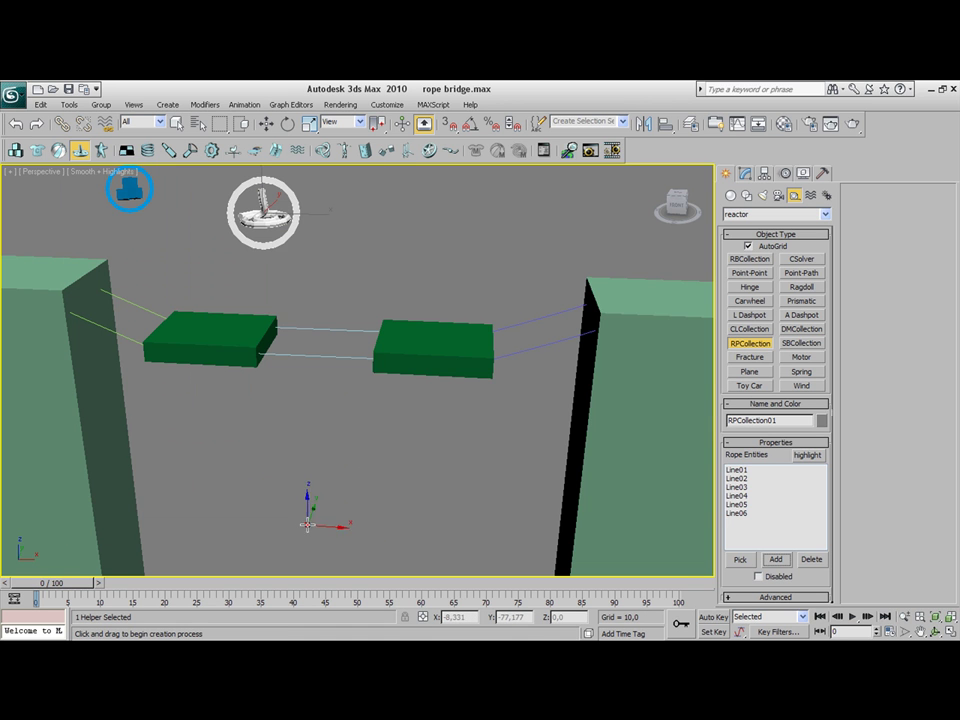
left_click(266, 123)
middle_click_drag(364, 268, 394, 311)
Select both plank boxes and set their reactor Rigid Body Mass to 10
left_click(380, 306)
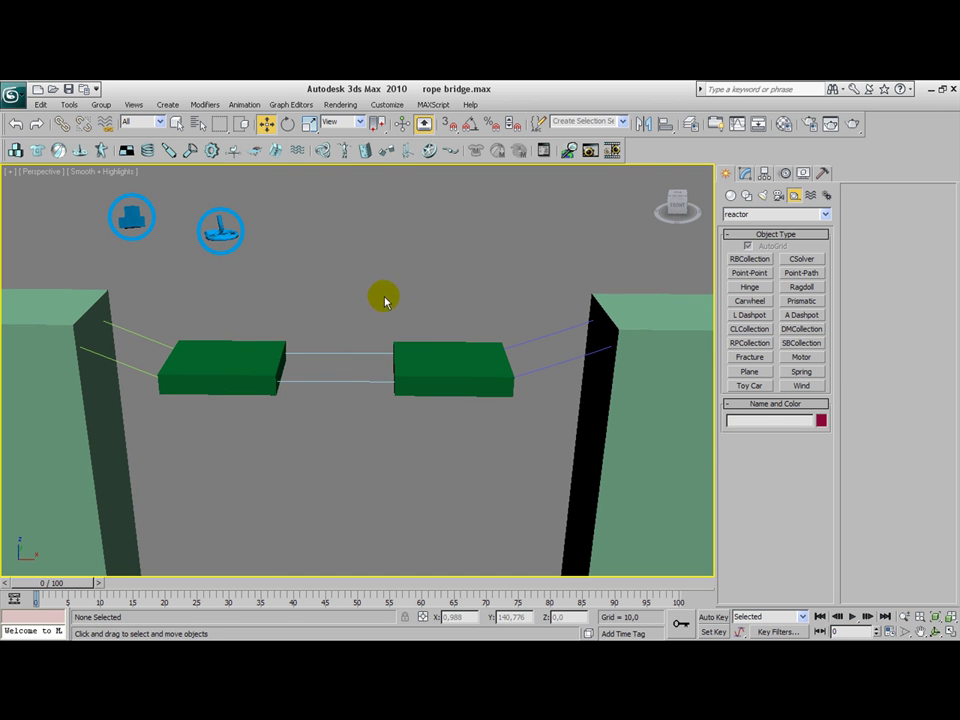
left_click(242, 350)
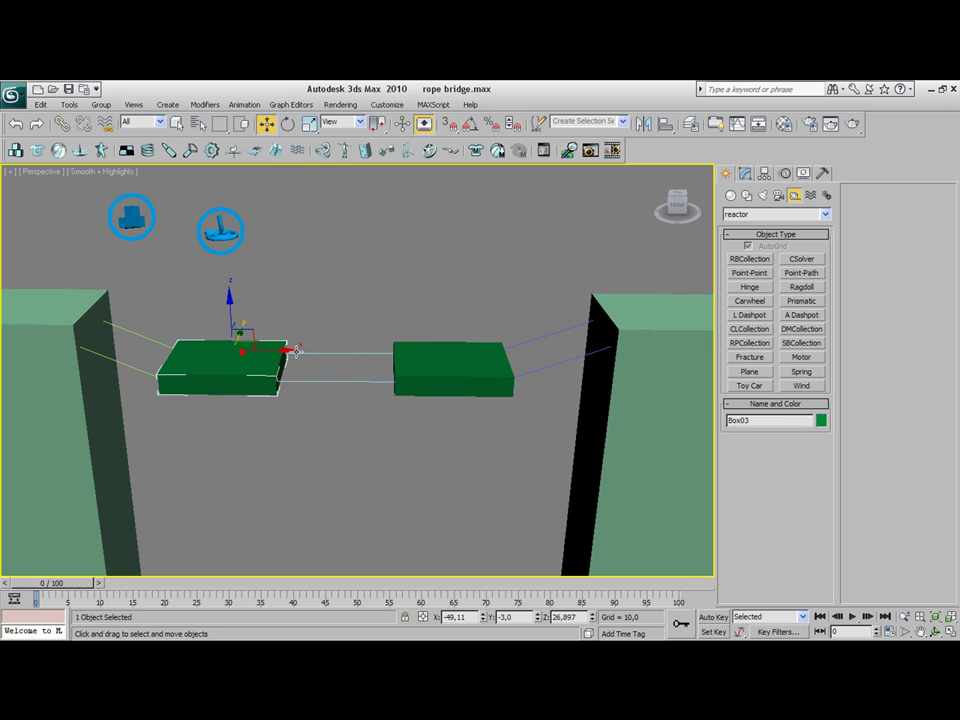
left_click(421, 362, "ctrl")
left_click(543, 151)
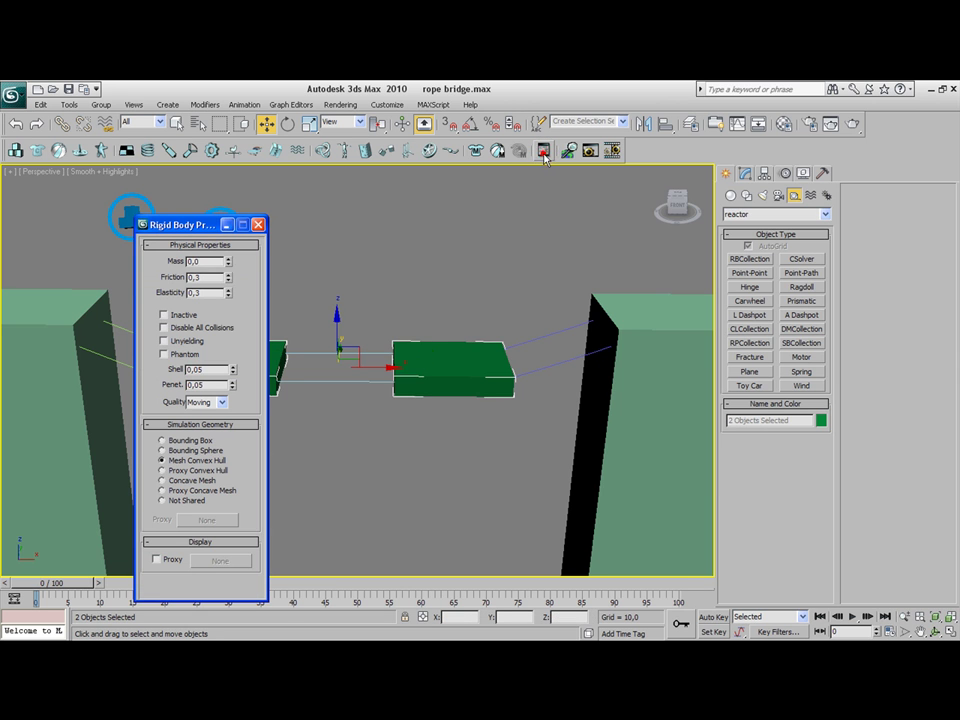
left_click_drag(228, 266, 118, 265)
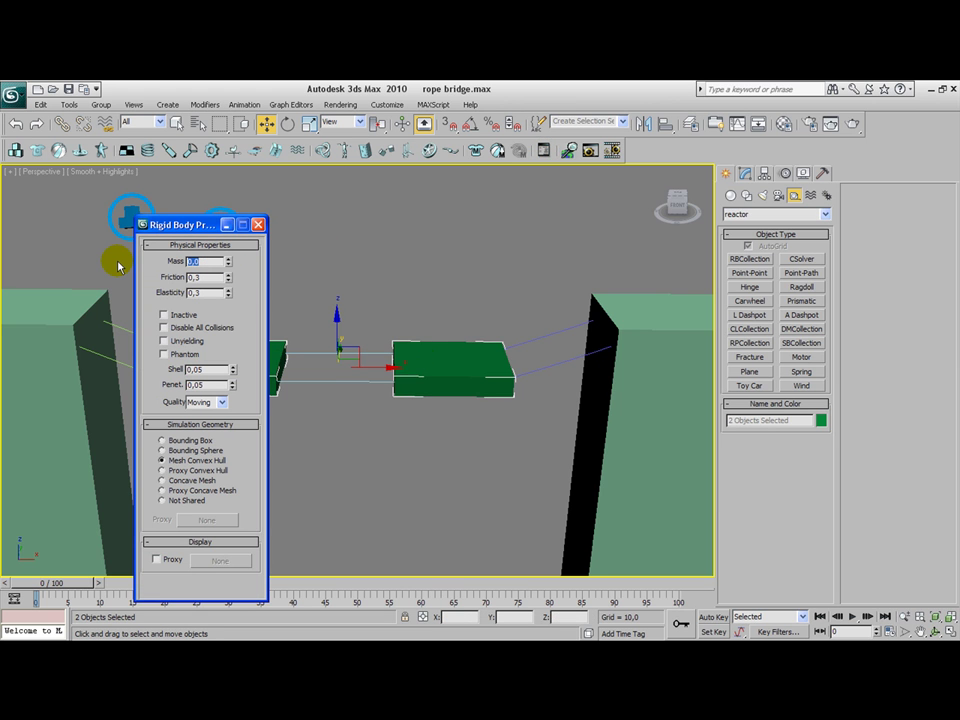
type("10")
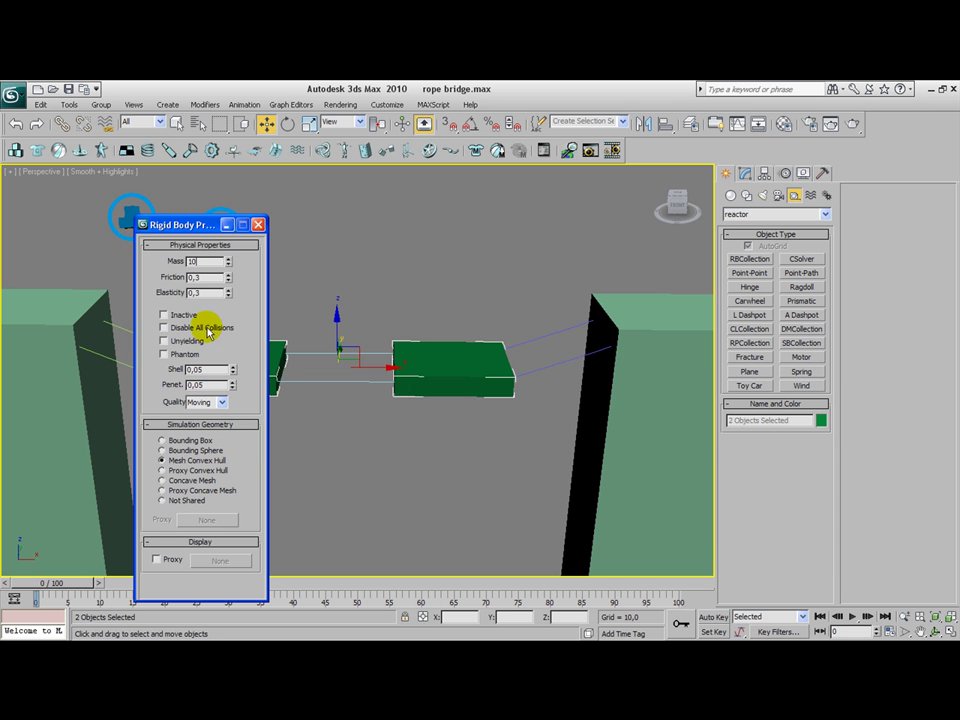
key("Return")
Close Rigid Body Properties, select rope Line01, and center the left pillar's rope end
left_click(258, 226)
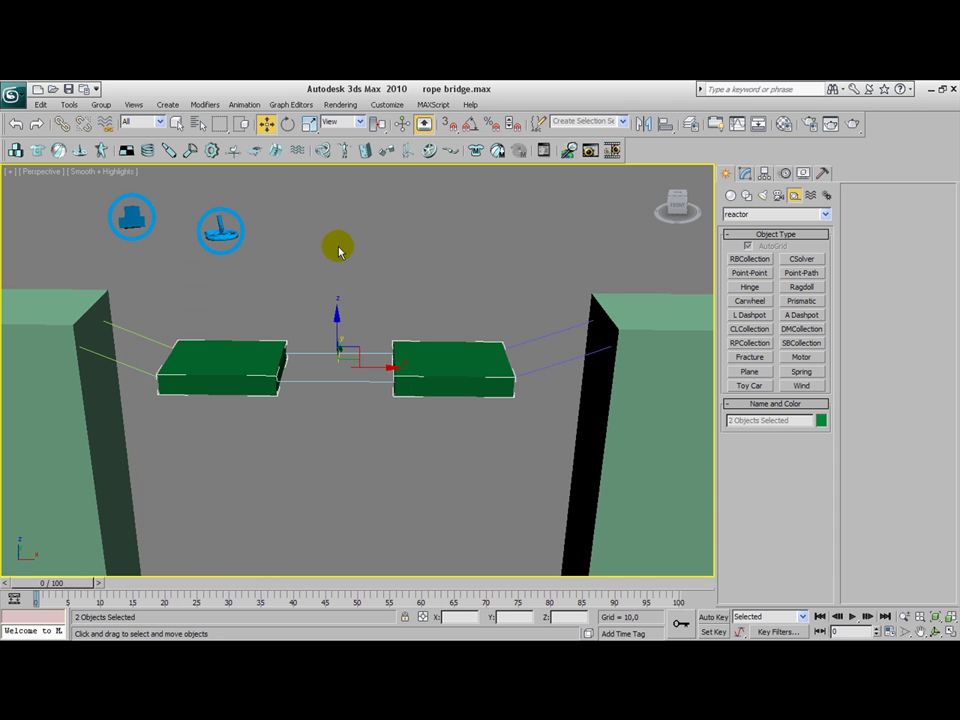
middle_click_drag(390, 255, 422, 229)
left_click(422, 229)
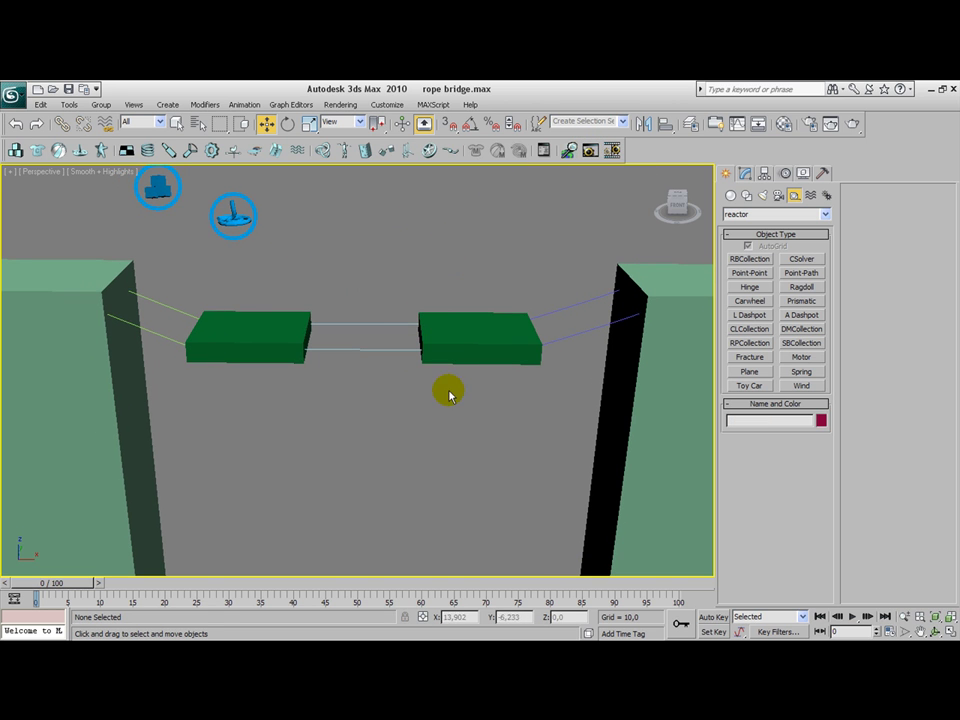
middle_click_drag(446, 420, 454, 401)
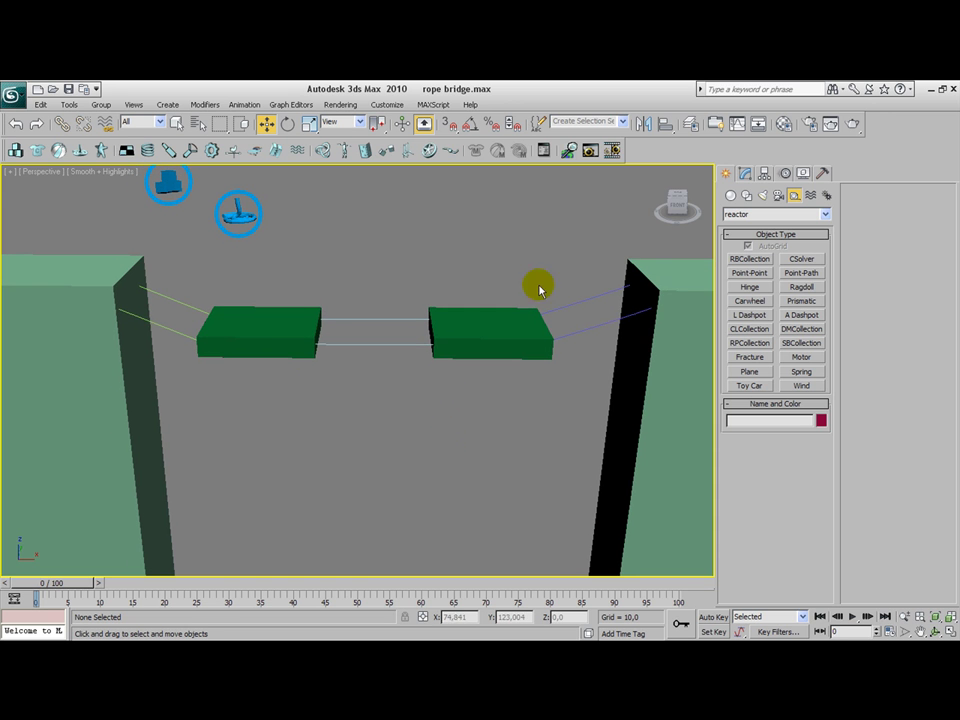
middle_click_drag(390, 298, 461, 315)
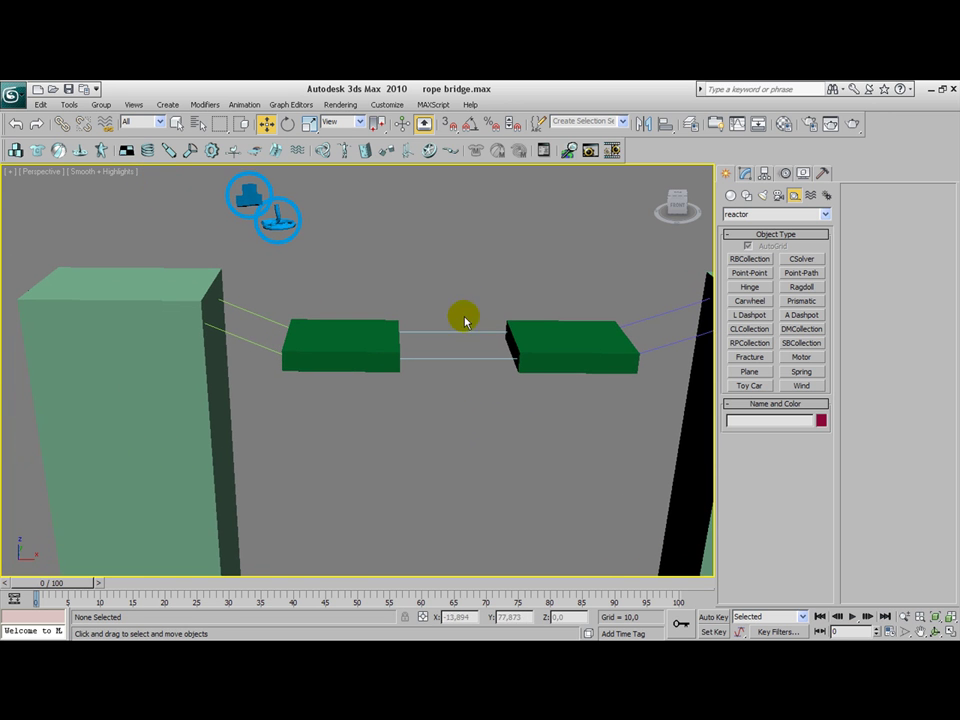
left_click(242, 341)
mouse_move(242, 341)
middle_mouse_down("alt")
mouse_move(268, 336)
mouse_move(268, 349)
mouse_move(203, 377)
mouse_move(270, 349)
mouse_move(243, 362)
middle_mouse_up("alt")
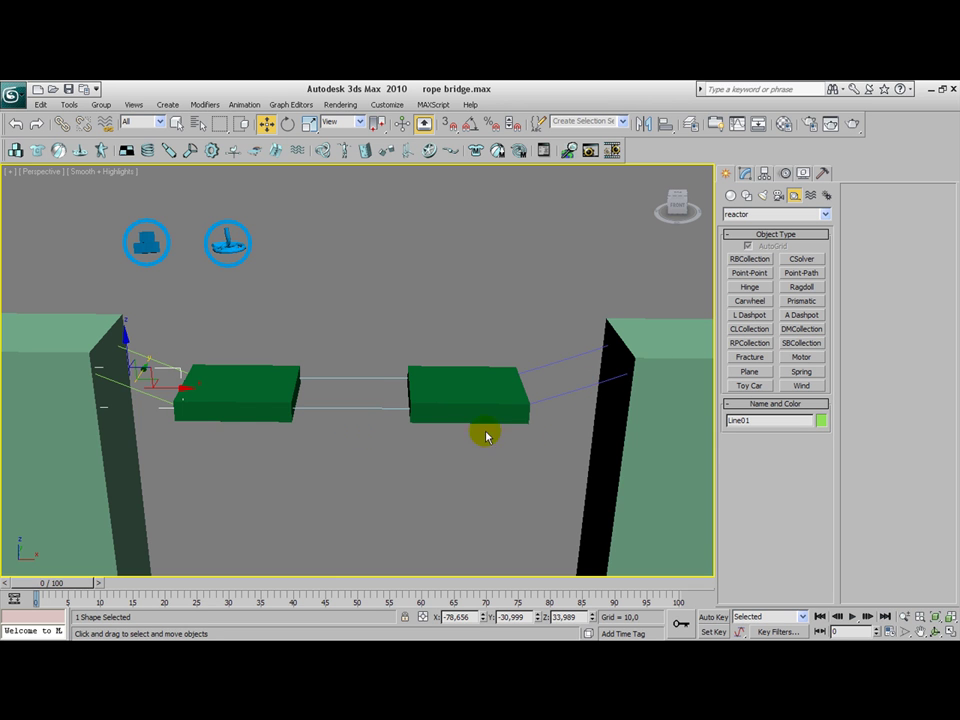
middle_click_drag(332, 354, 492, 350)
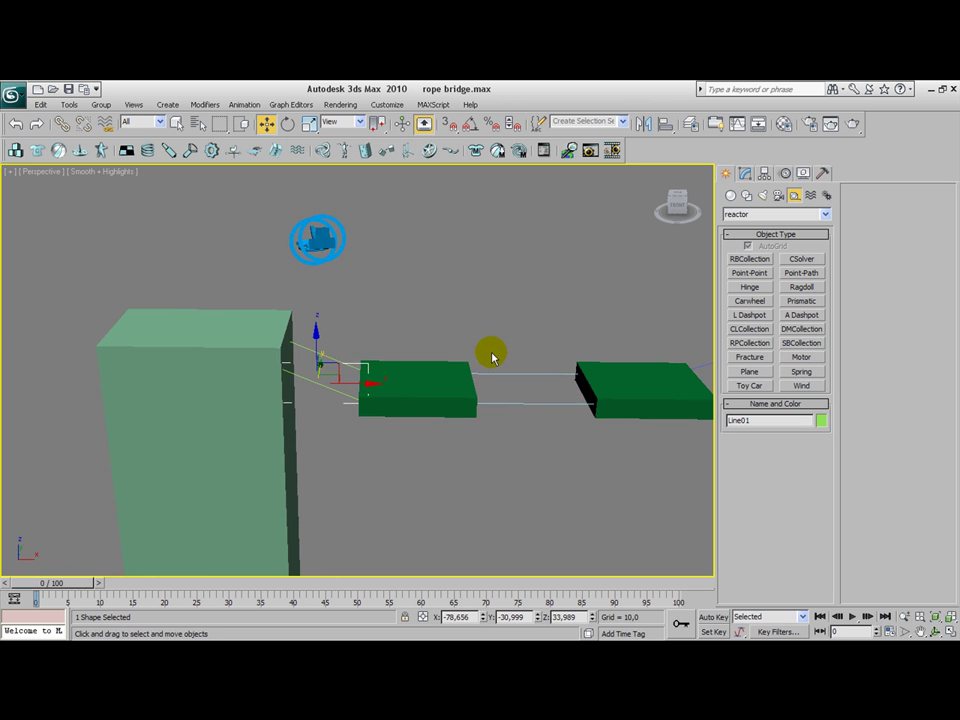
Switch to wireframe and select Line01's rope end vertex at the left pillar in Rope Vertex mode
key("F3")
scroll(364, 381, "up", 5)
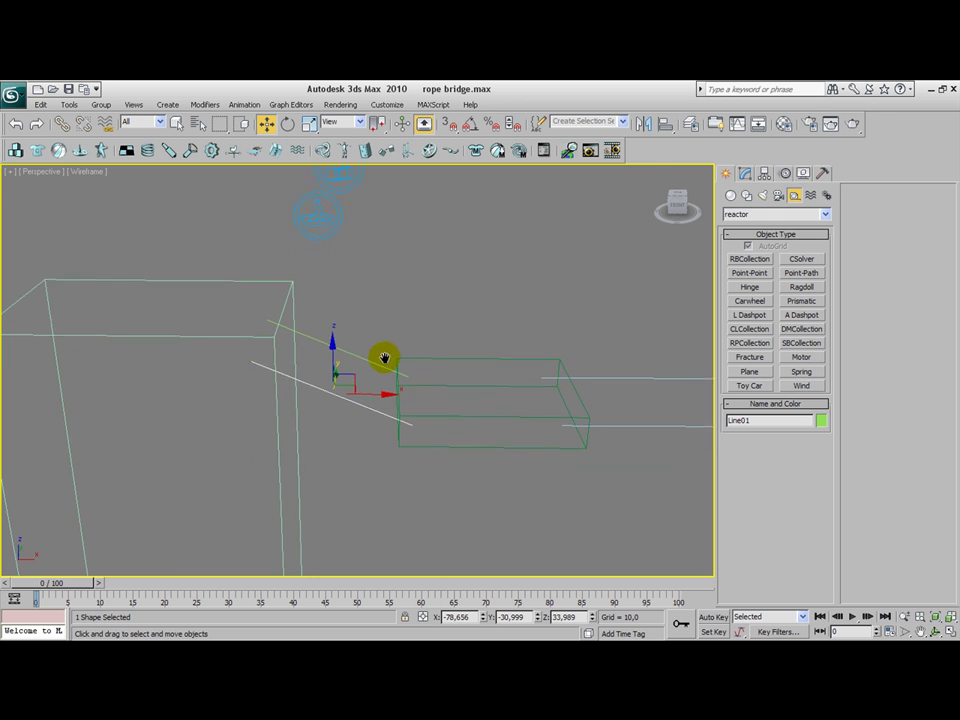
left_click(745, 174)
left_click(741, 228)
left_click(760, 239)
key("q")
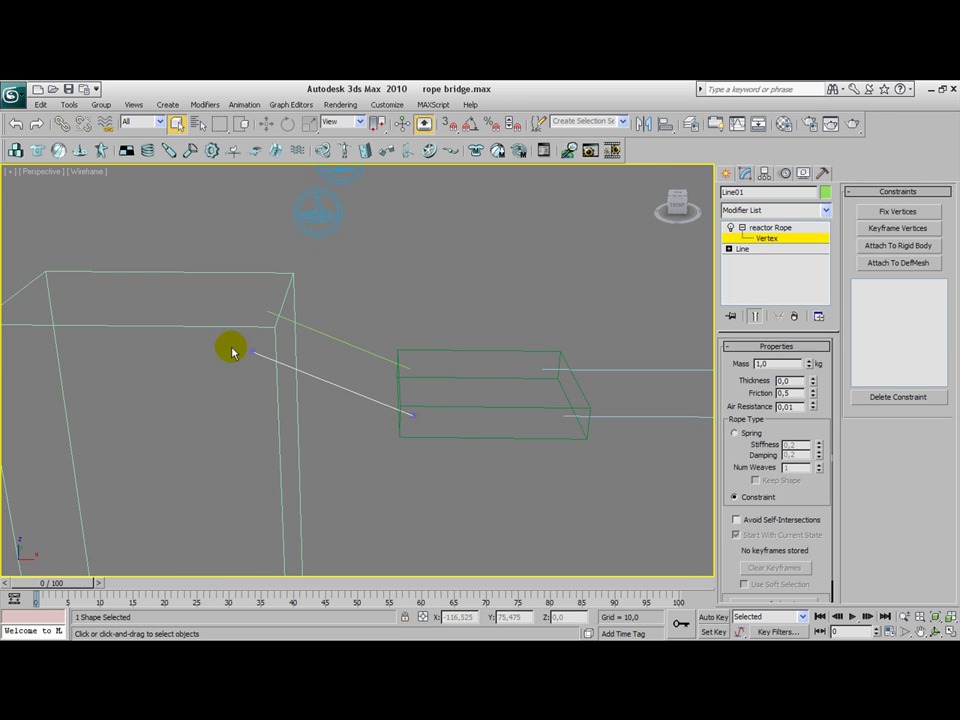
left_click_drag(190, 324, 264, 397)
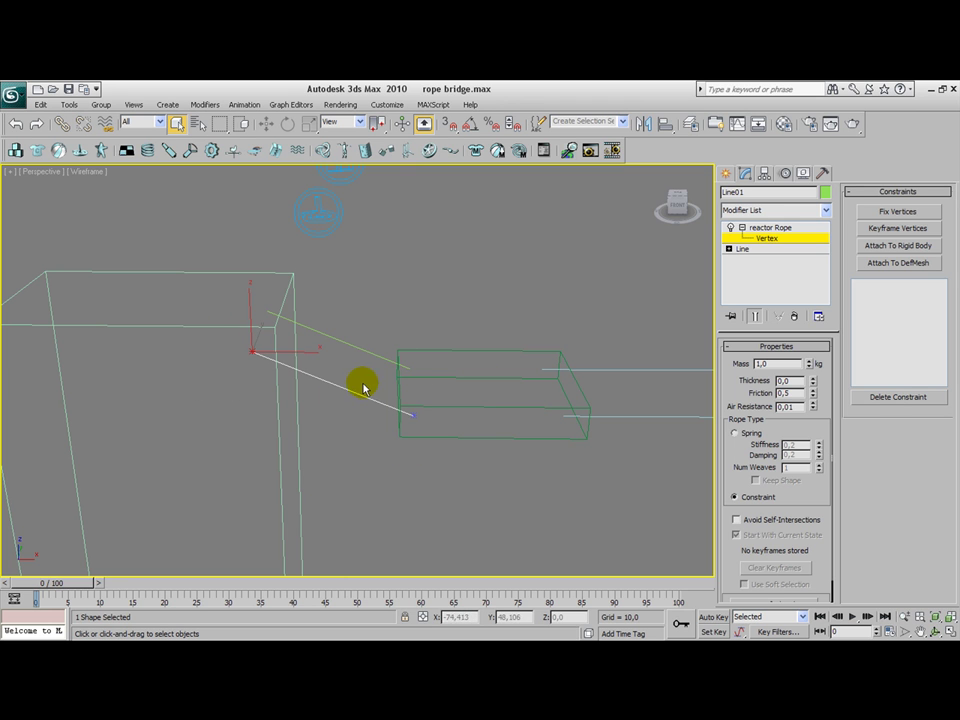
Attach that vertex to rigid body Box01 with an Attach To Rigid Body constraint, then pan to the plank end
left_click(896, 246)
left_click(896, 285)
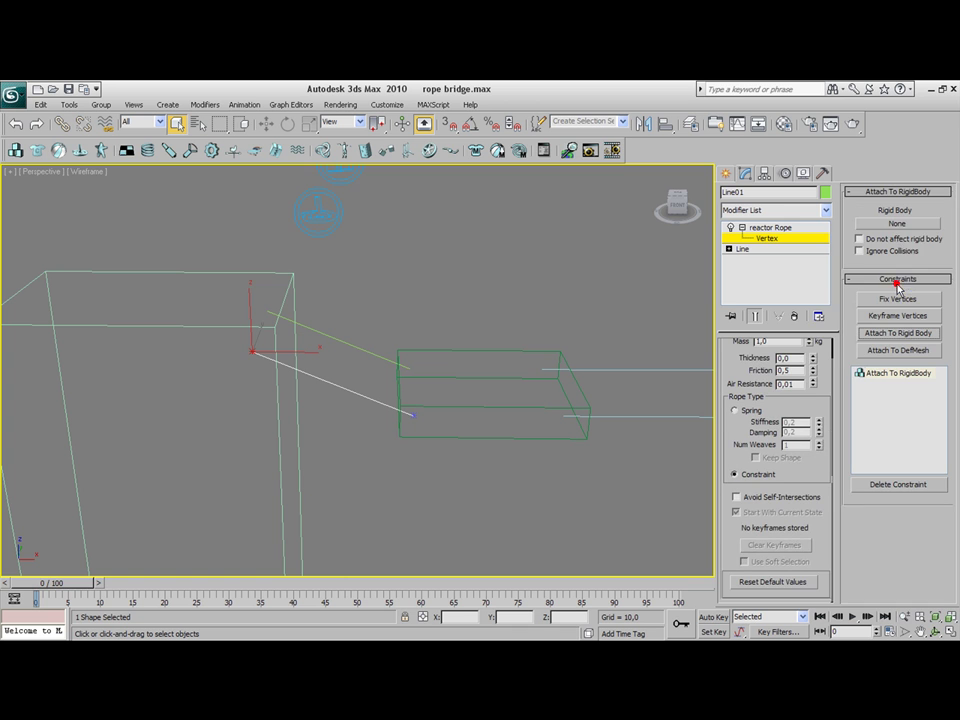
left_click(922, 226)
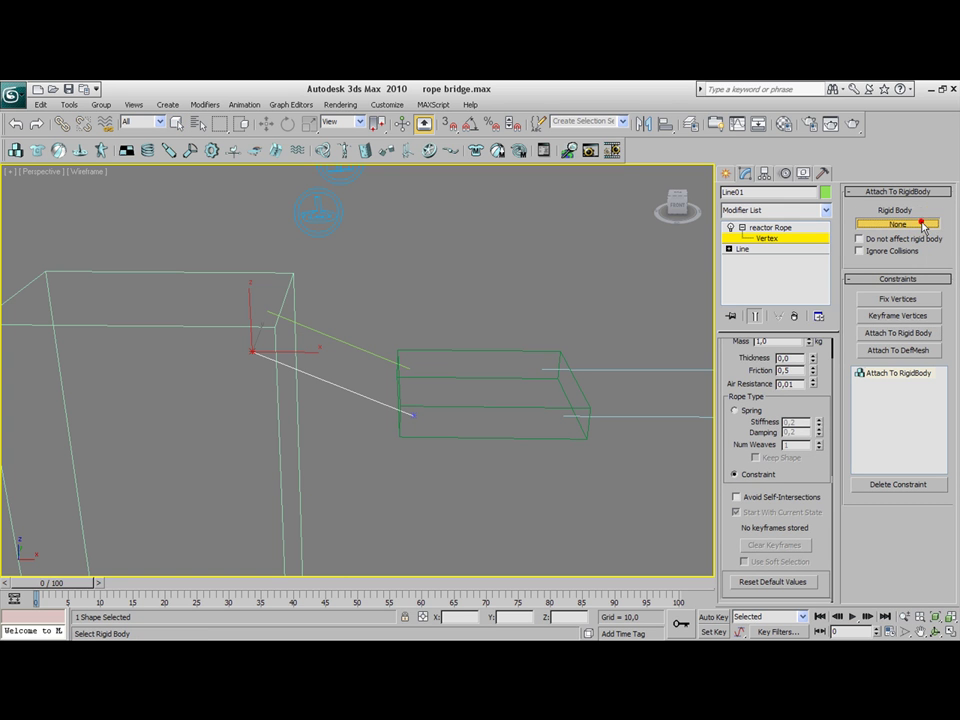
left_click(276, 385)
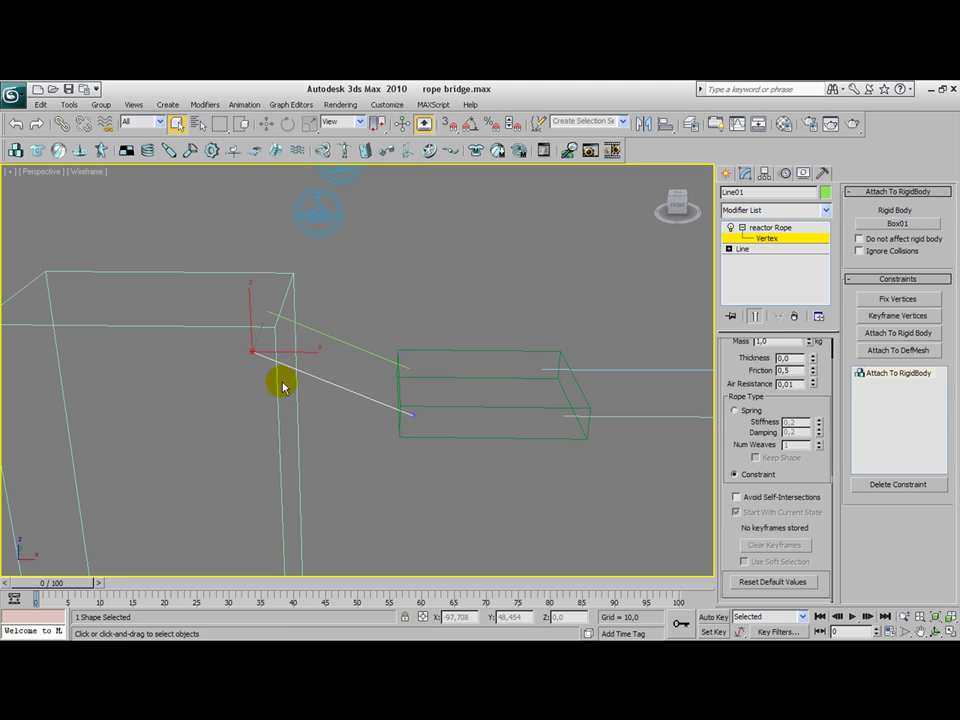
left_click(923, 410)
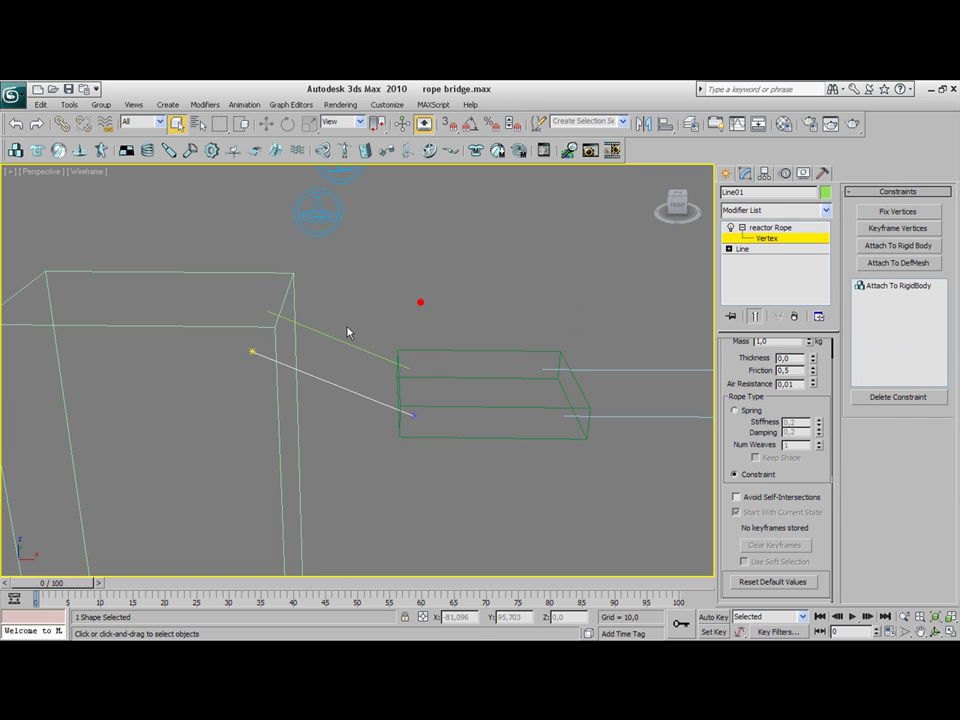
left_click(229, 349)
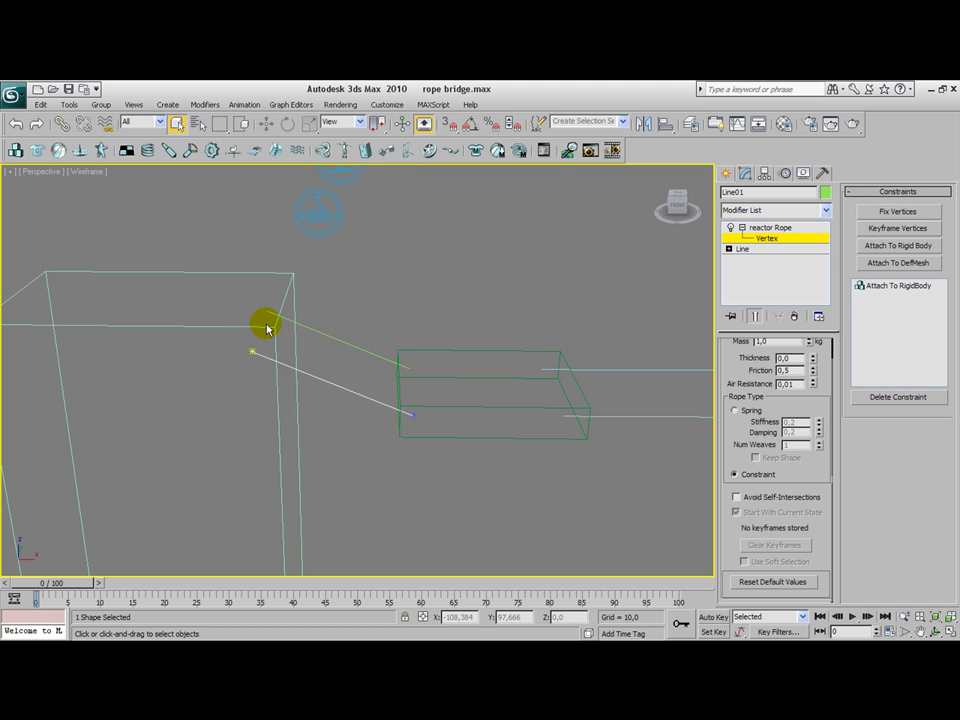
middle_click_drag(256, 323, 354, 337)
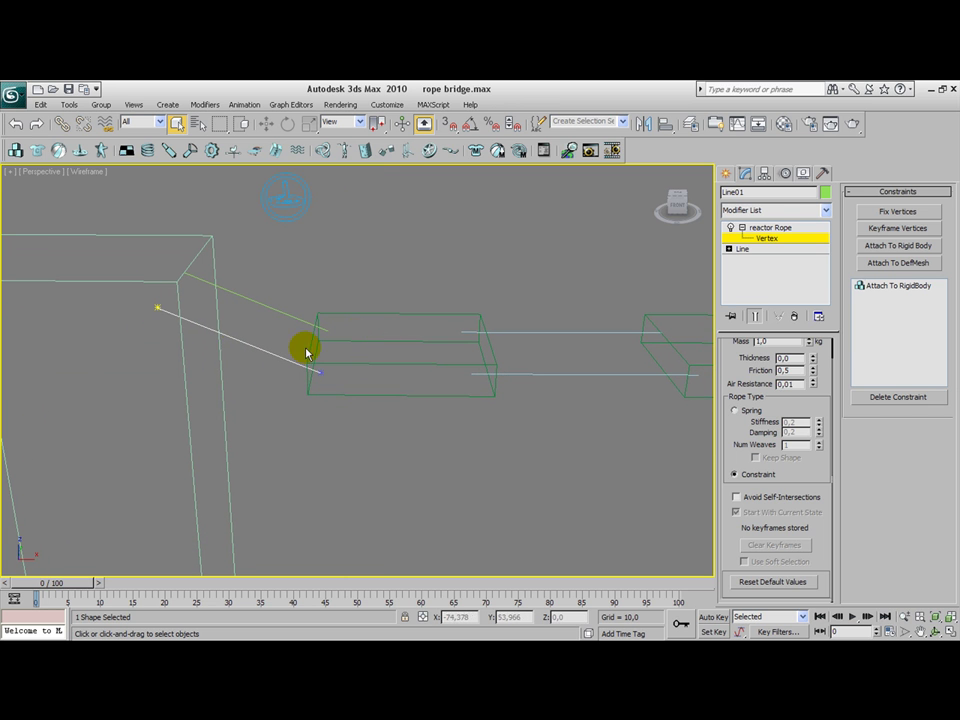
Tie Line01's plank-end vertex to Box03 with a second Attach To Rigid Body constraint
middle_click_drag(307, 353, 265, 348)
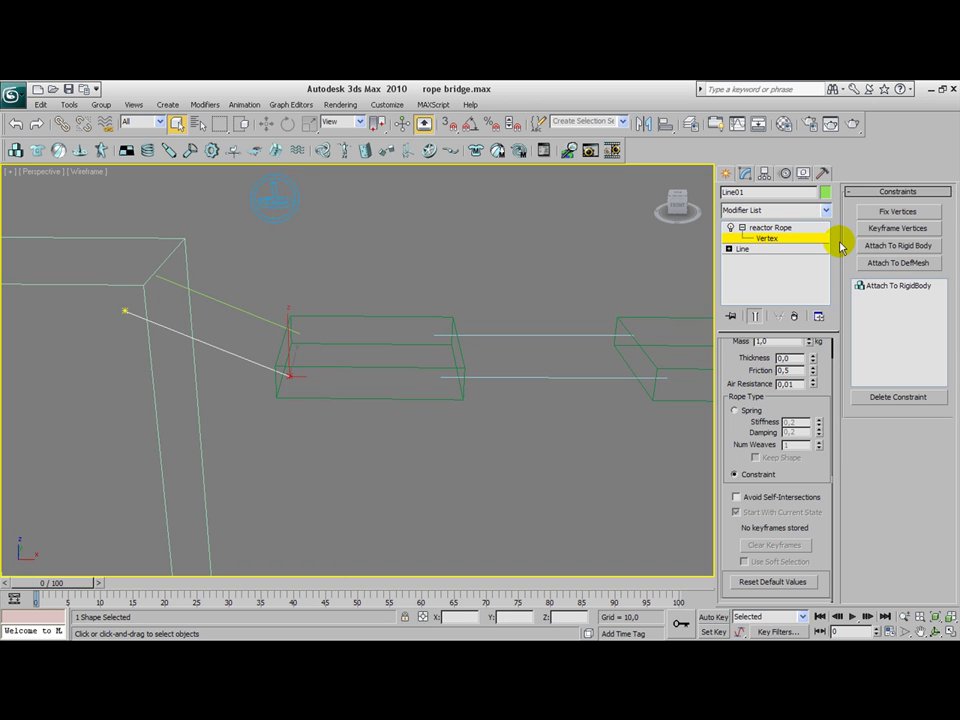
left_click(896, 247)
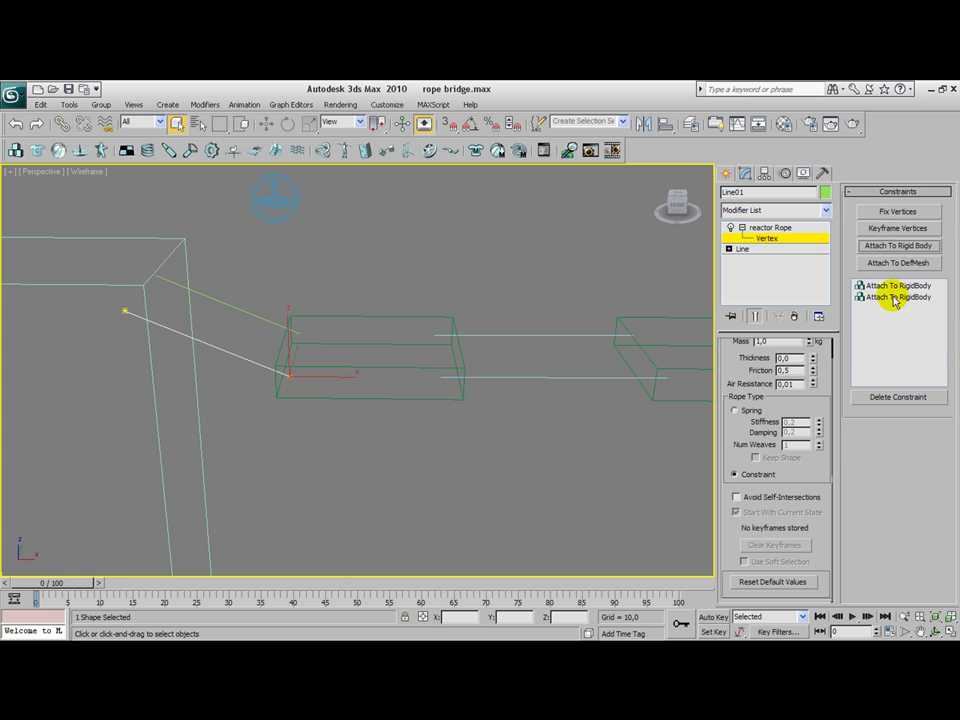
left_click(895, 298)
left_click(917, 226)
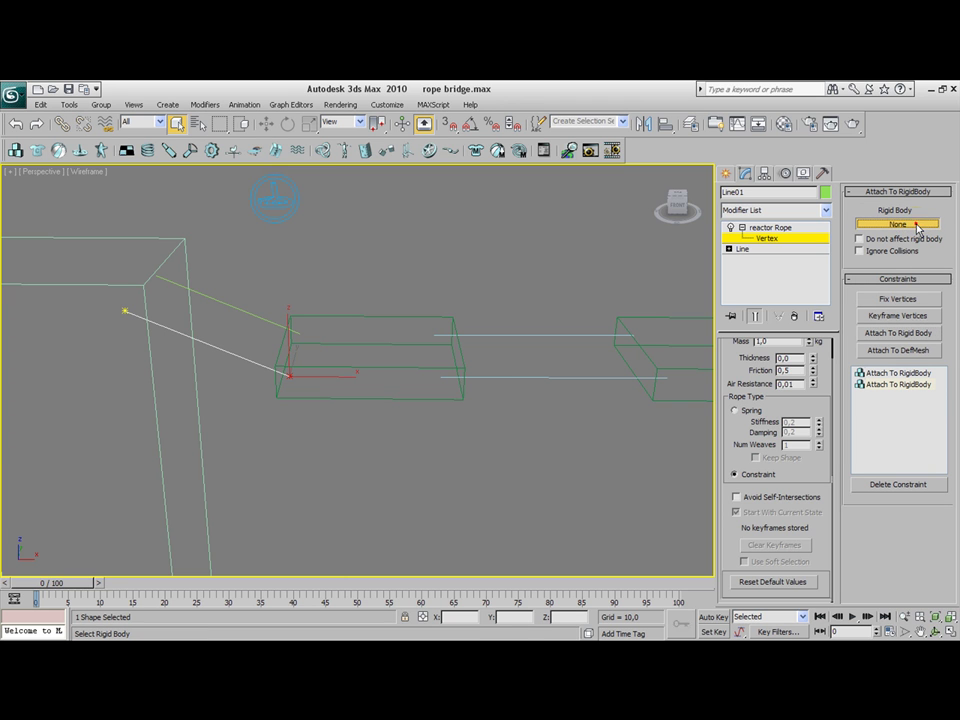
left_click(396, 368)
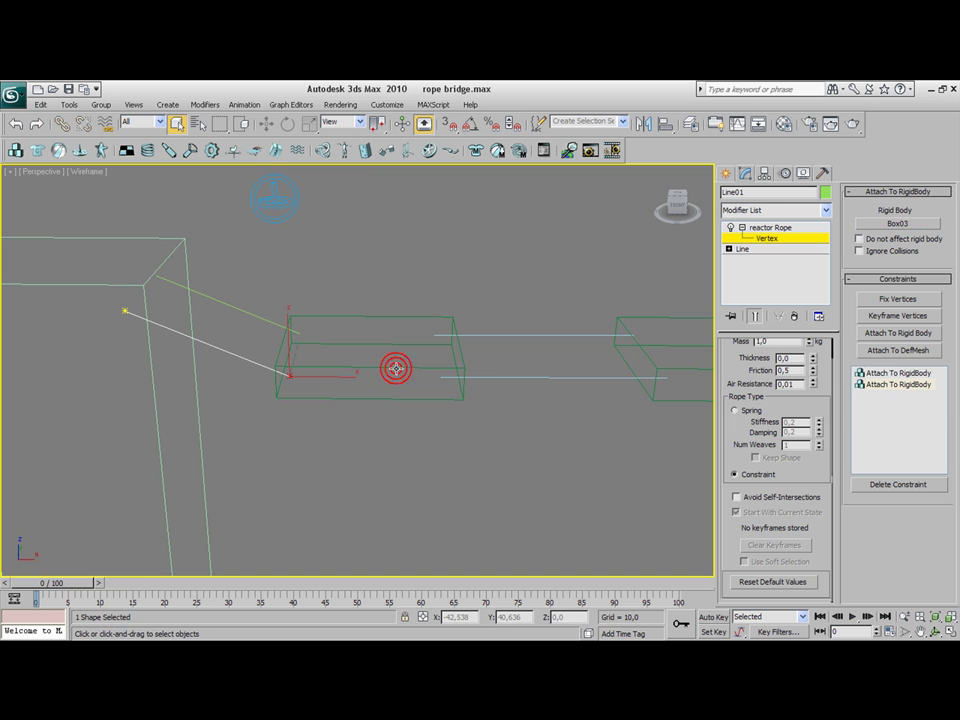
left_click(915, 403)
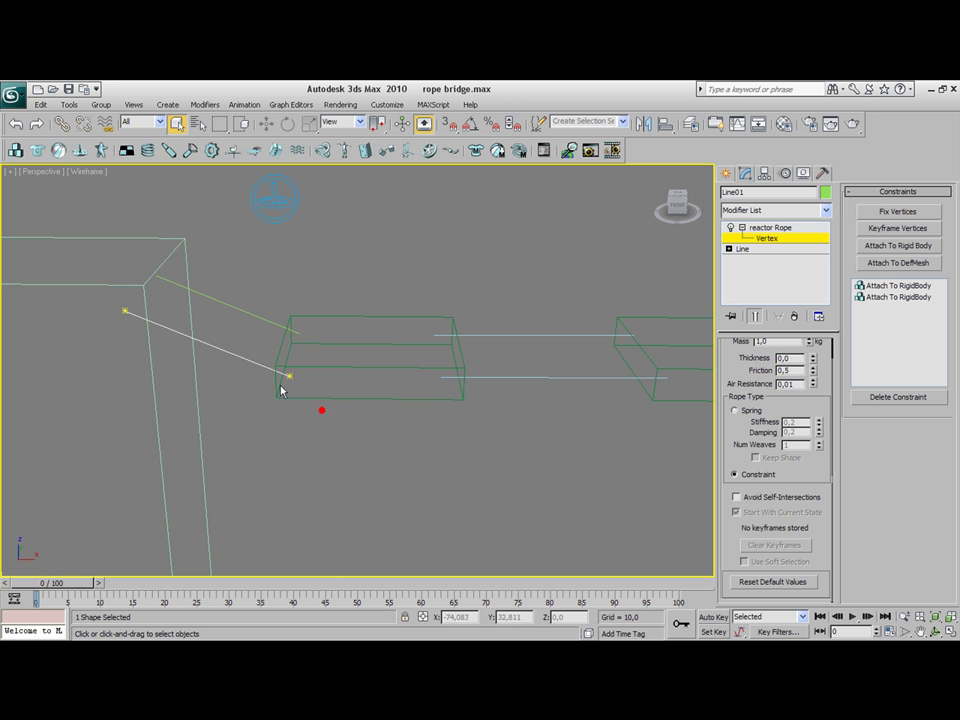
middle_click_drag(281, 373, 420, 399)
scroll(369, 401, "down", 3)
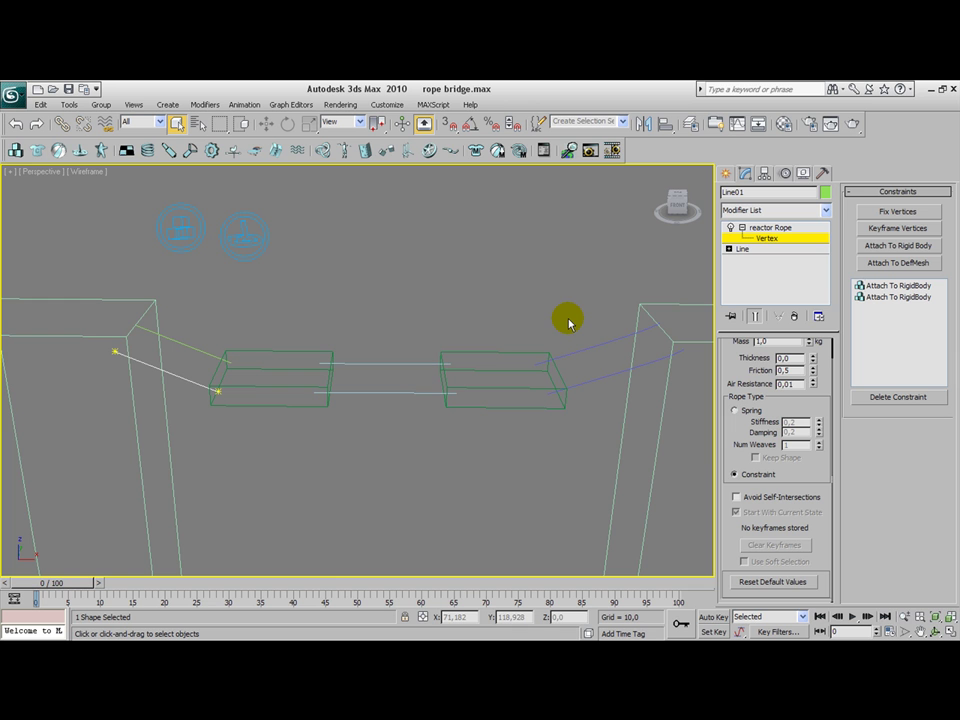
Frame the bridge and start the reactor Preview Animation with Simulation > Play/Pause
middle_click_drag(568, 323, 512, 309)
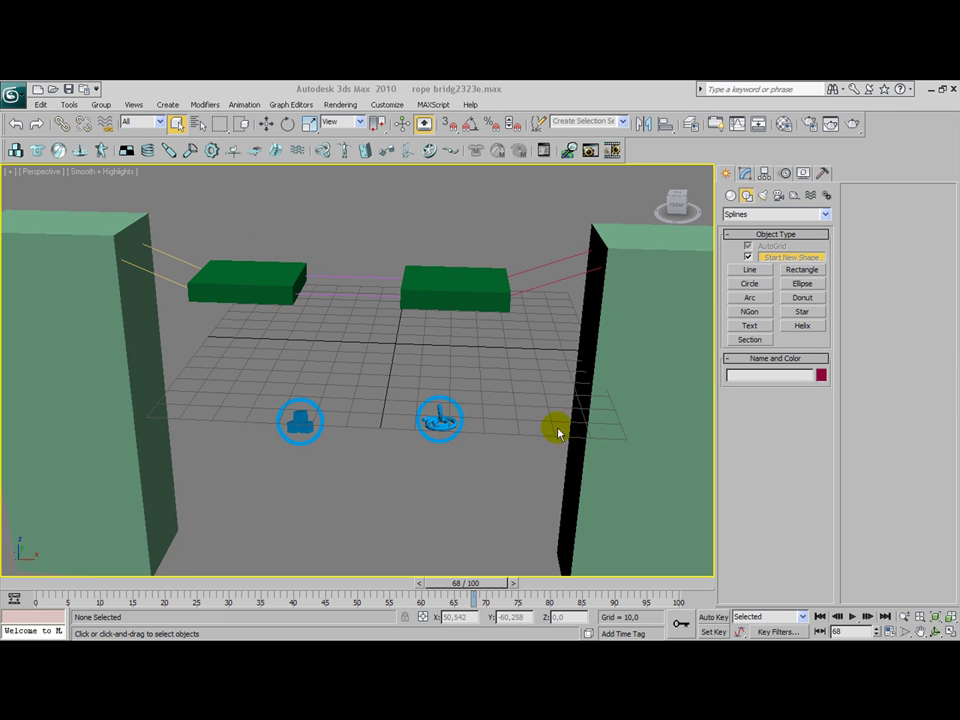
middle_click_drag(558, 432, 512, 429)
middle_click_drag(347, 389, 377, 377, "alt")
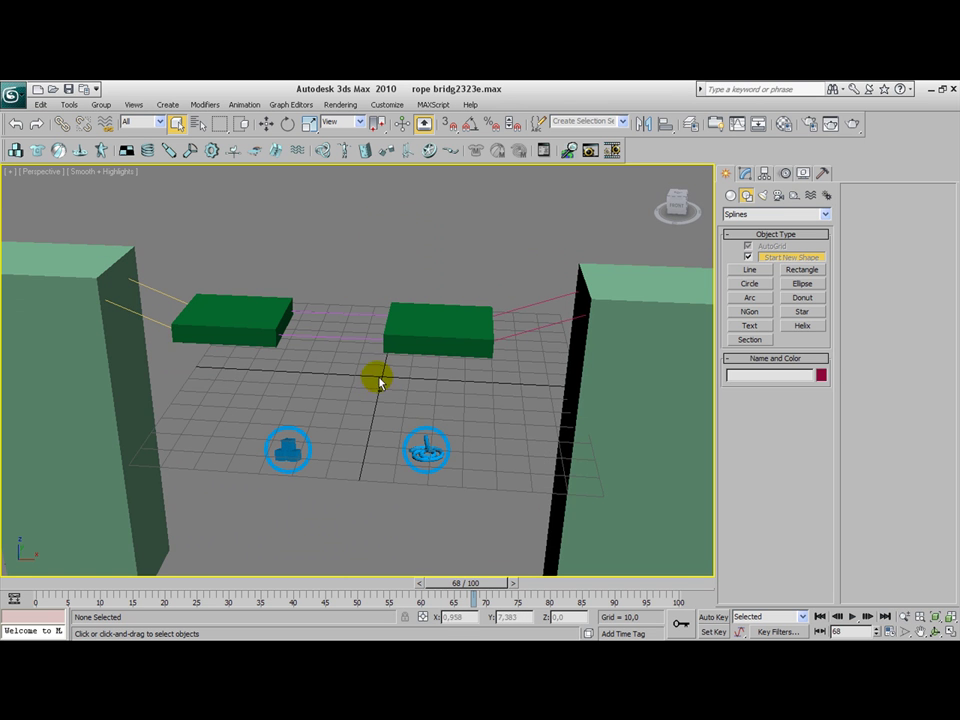
left_click(589, 152)
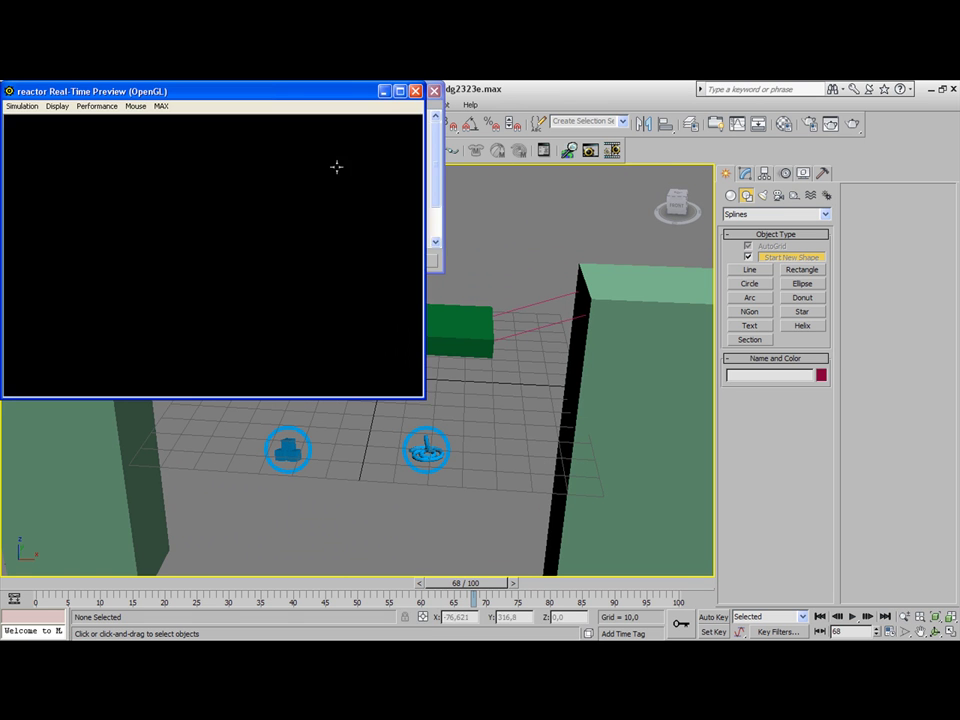
left_click(22, 105)
left_click(22, 119)
Tug the left plank toward the left pillar to test the ropes, then close the preview and messages windows
left_click_drag(195, 233, 221, 274)
mouse_move(181, 226)
left_mouse_down()
mouse_move(130, 233)
mouse_move(170, 214)
left_mouse_up()
left_click(418, 92)
left_click(420, 92)
Set the right-hand rope Line06's Air Resistance from 0.01 to 1
left_click(265, 125)
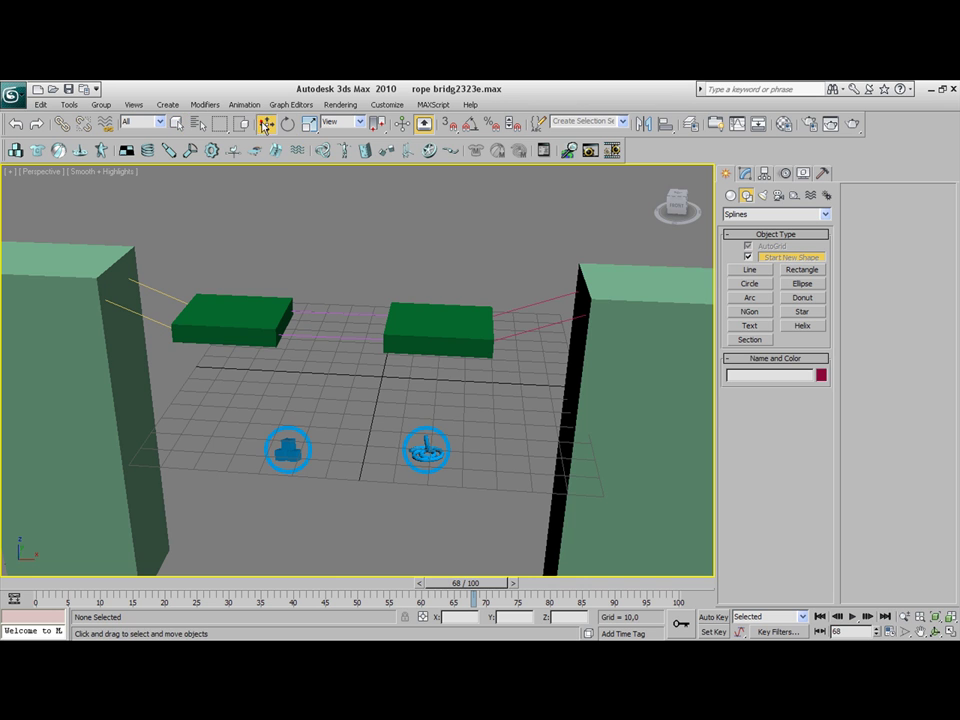
left_click(529, 284)
left_click(520, 306)
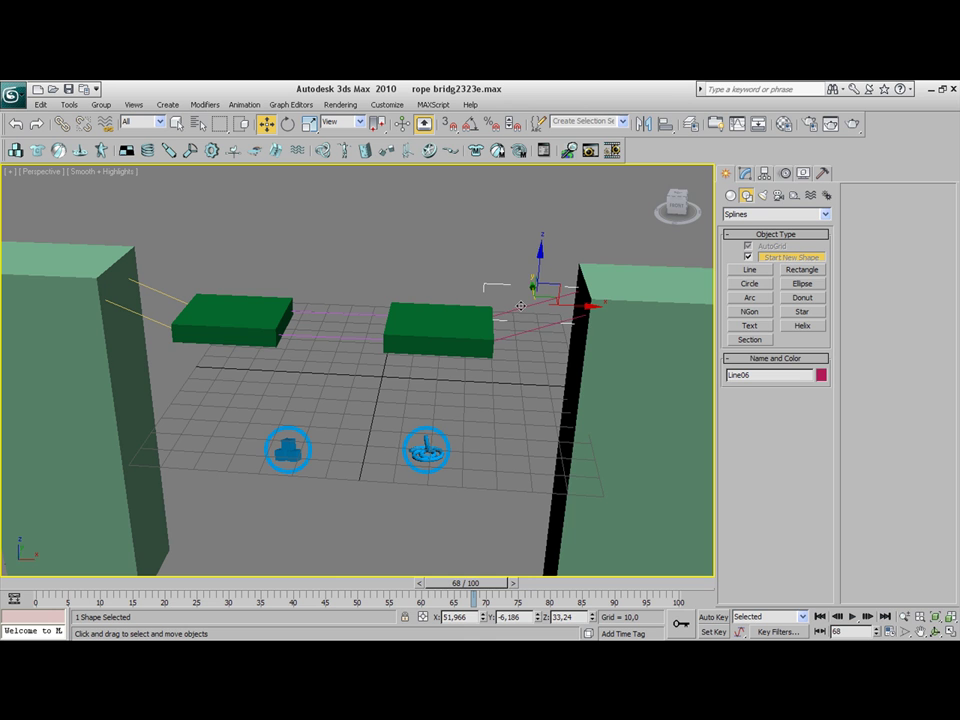
left_click(747, 173)
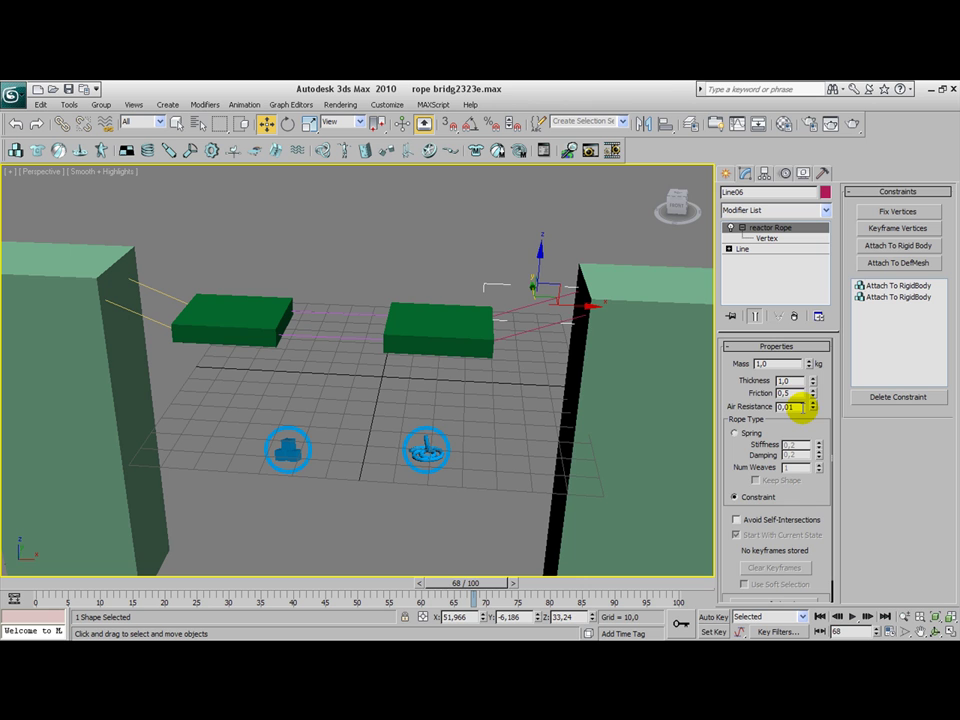
left_click_drag(802, 408, 752, 406)
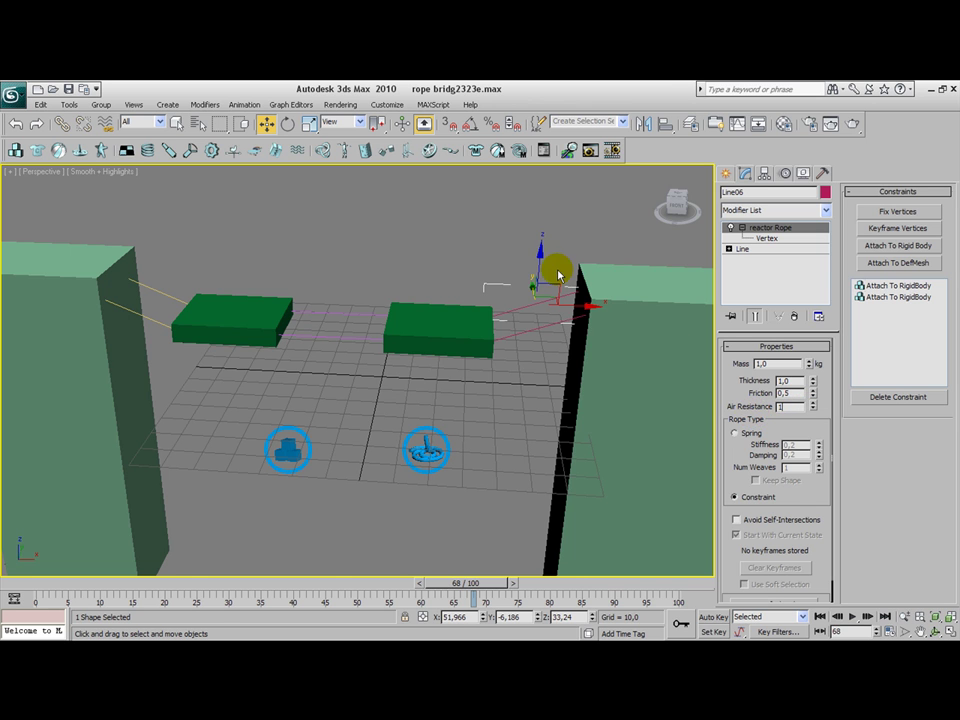
Set Air Resistance to 1 on the rope between the planks (Line02) and the left rope Line01
left_click(519, 333)
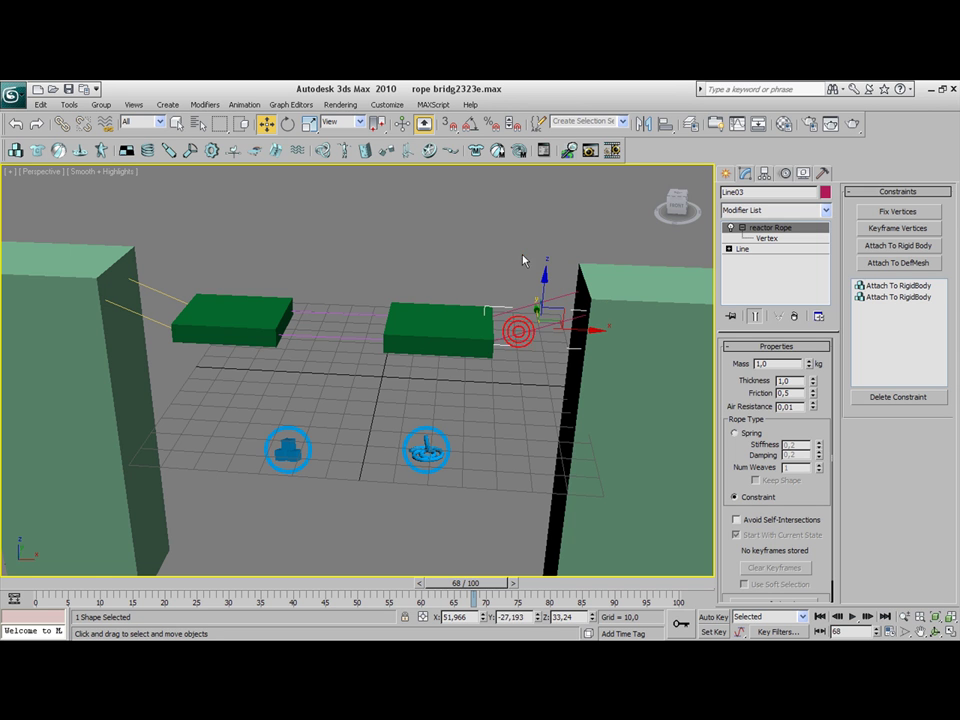
left_click(420, 296)
left_click(338, 311)
left_click(801, 409)
left_click(318, 345)
left_click(800, 412)
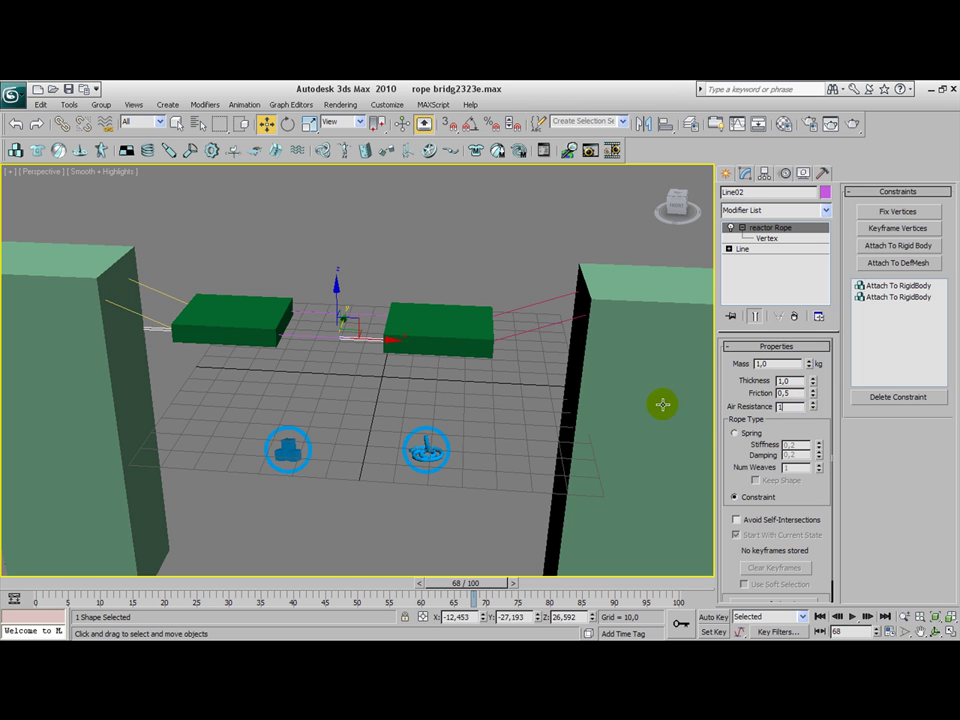
left_click(185, 303)
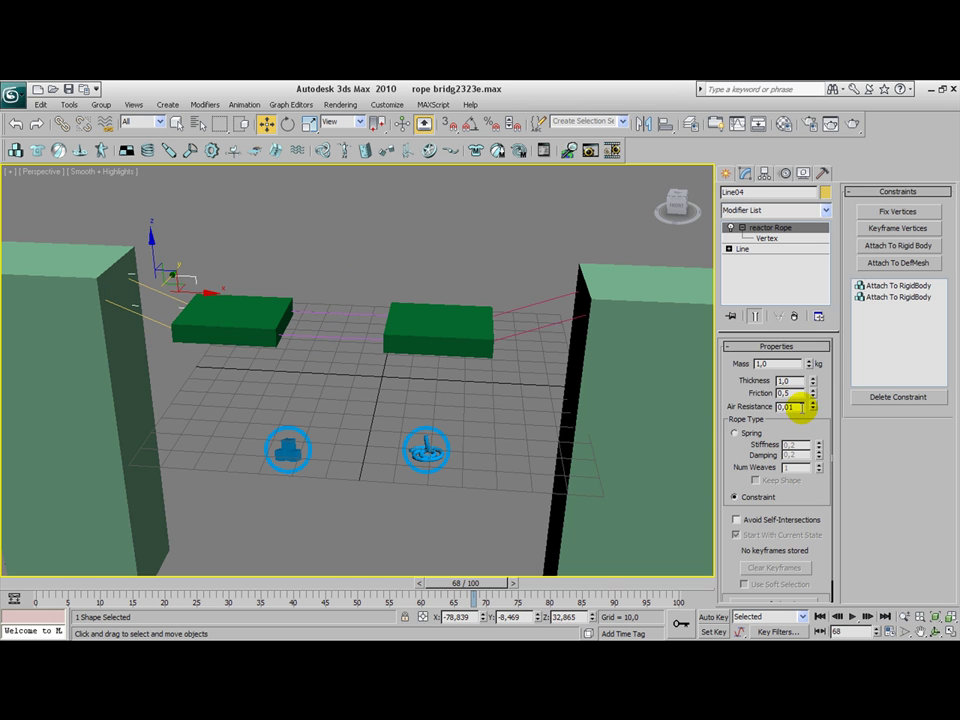
left_click(267, 408)
left_click(155, 303)
left_click(813, 407)
Run the reactor preview simulation and bake the sagging motion into the scene with MAX > Update MAX
left_click(443, 245)
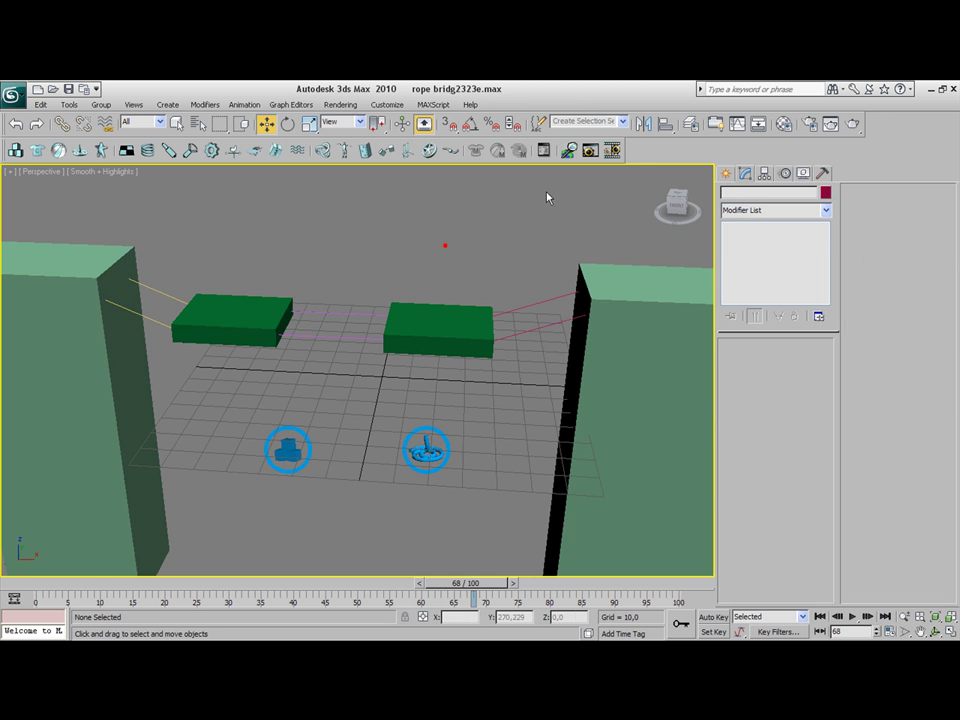
left_click(590, 150)
left_click(22, 105)
left_click(30, 118)
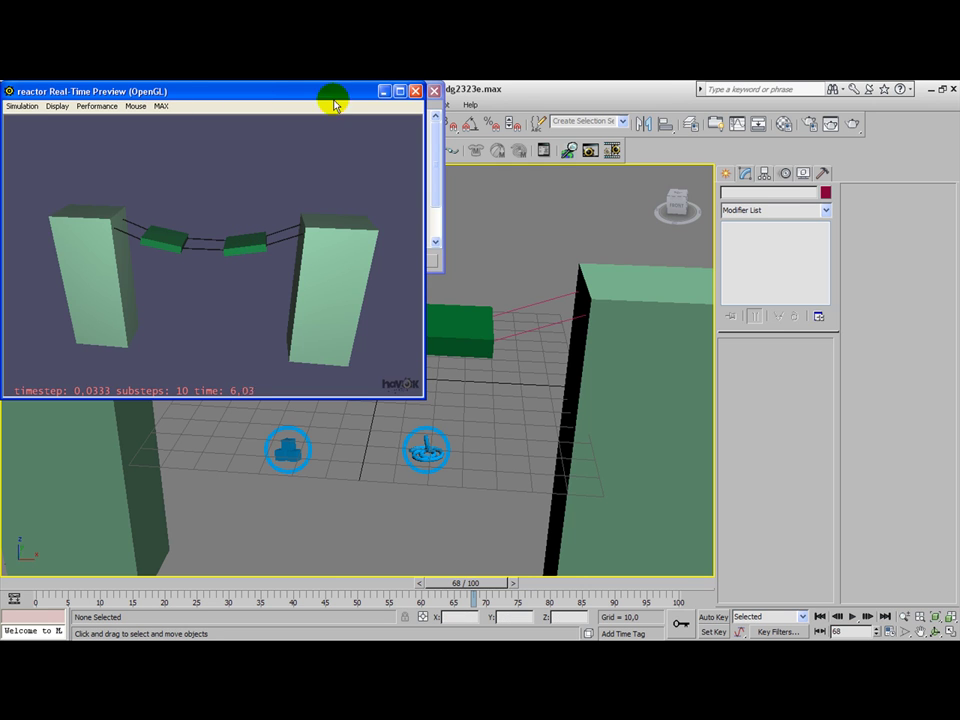
left_click(159, 106)
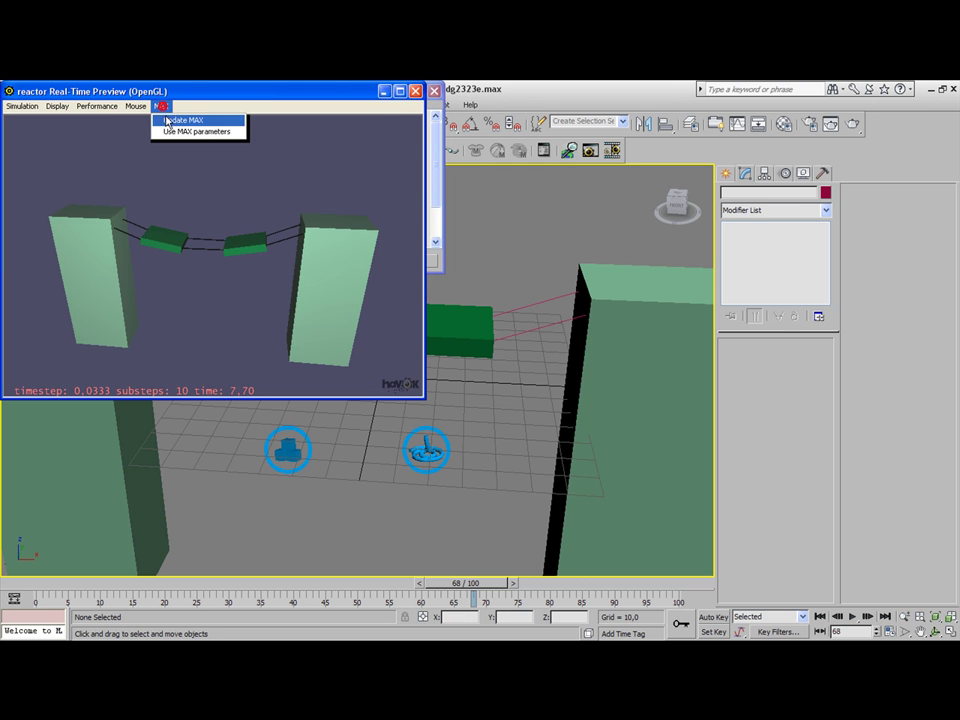
left_click(178, 120)
left_click(415, 91)
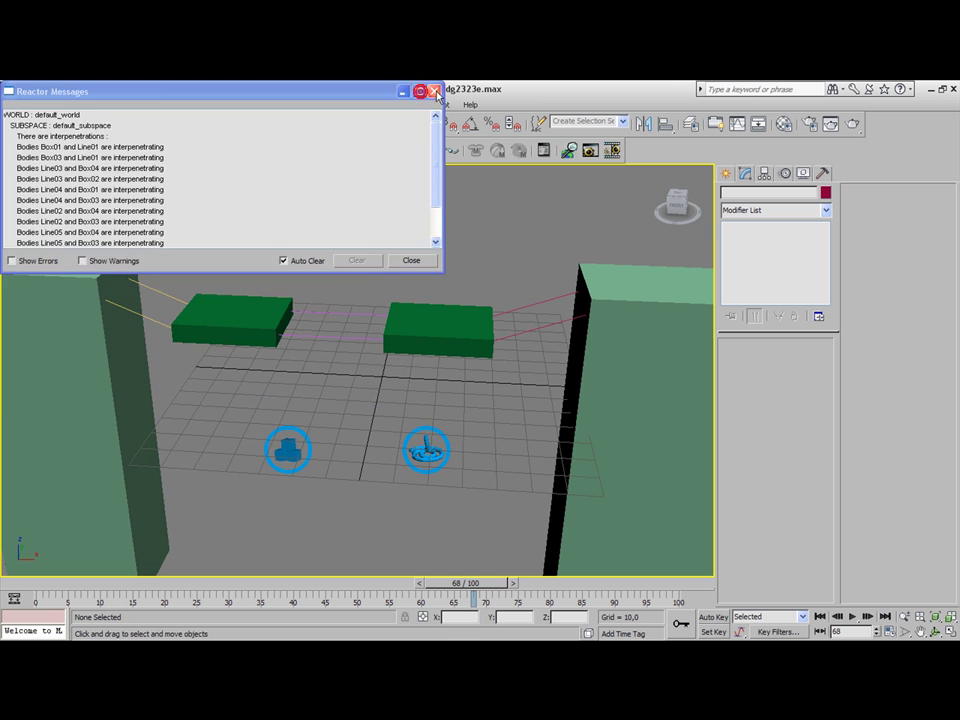
left_click(434, 91)
scroll(428, 200, "down", 5)
scroll(399, 236, "up", 4)
middle_click_drag(359, 268, 406, 289)
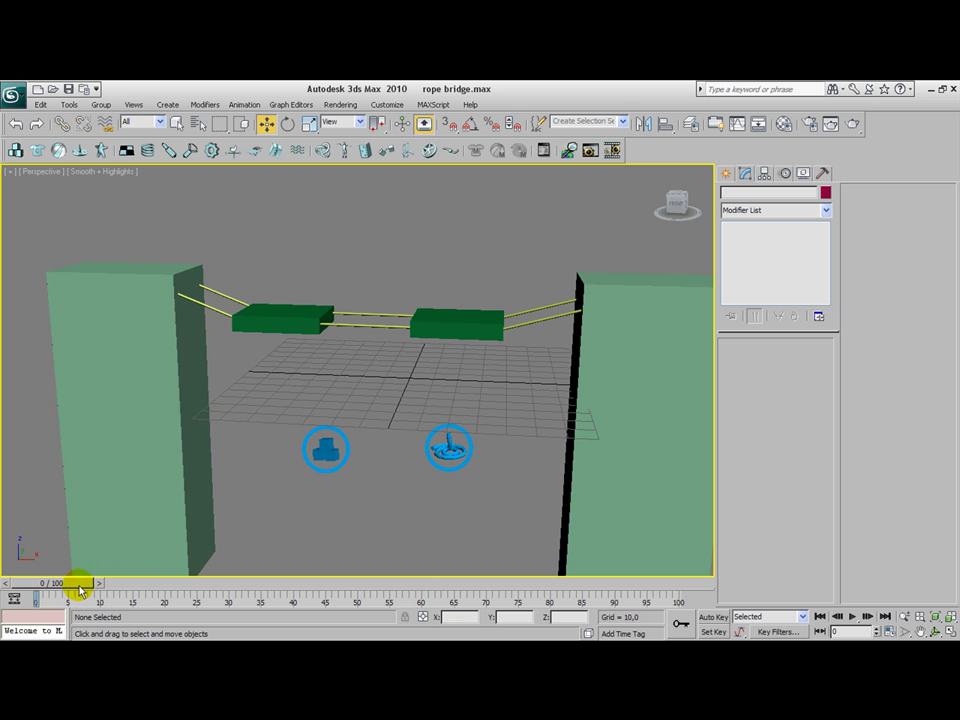
Zoom out to frame both spheres and scrub the timeline so the small sphere drops onto the bridge
scroll(193, 515, "down", 8)
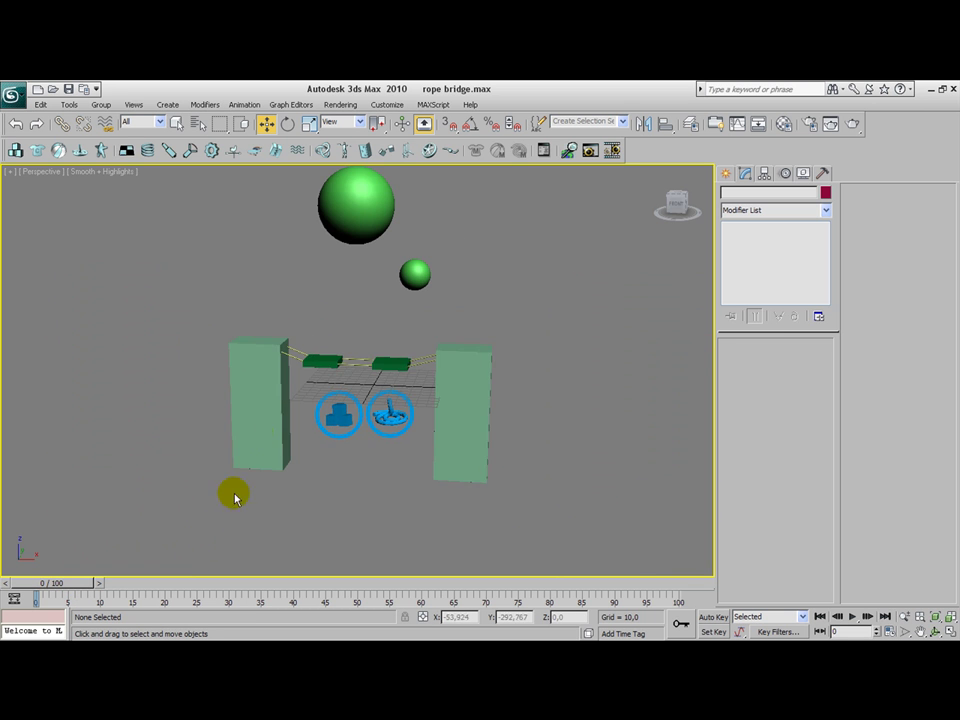
middle_click_drag(255, 431, 255, 444)
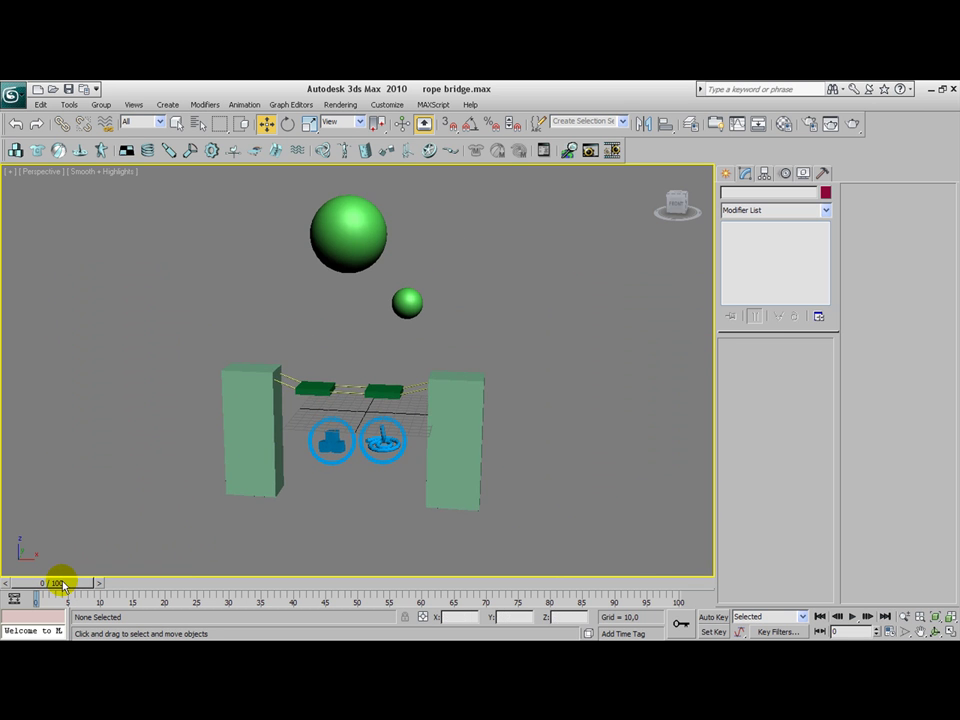
left_click_drag(62, 586, 140, 557)
key("w")
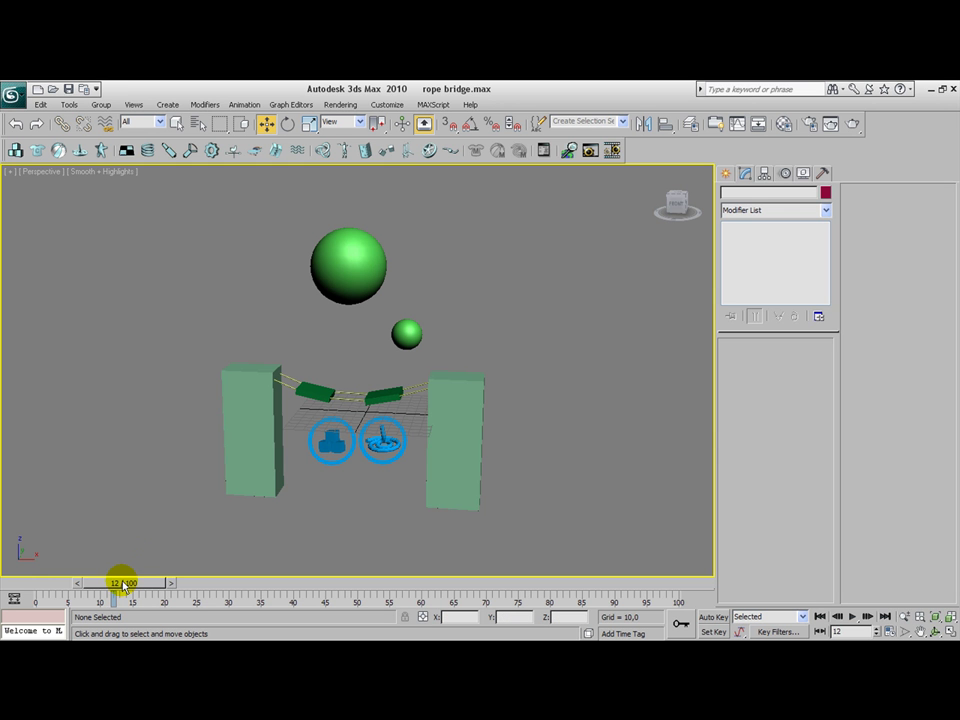